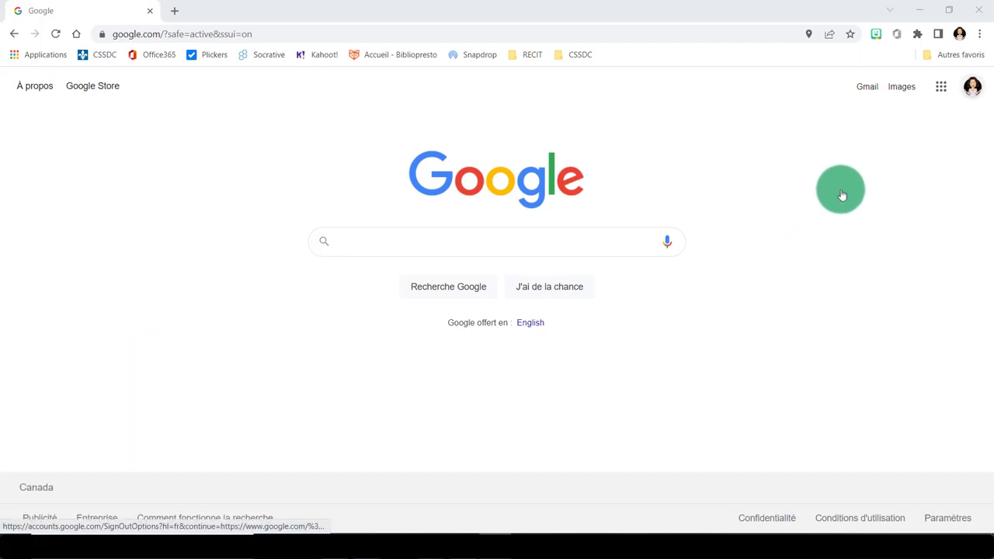
Open Google Sheets from the Google apps grid in Chrome
left_click(941, 87)
left_click(883, 211)
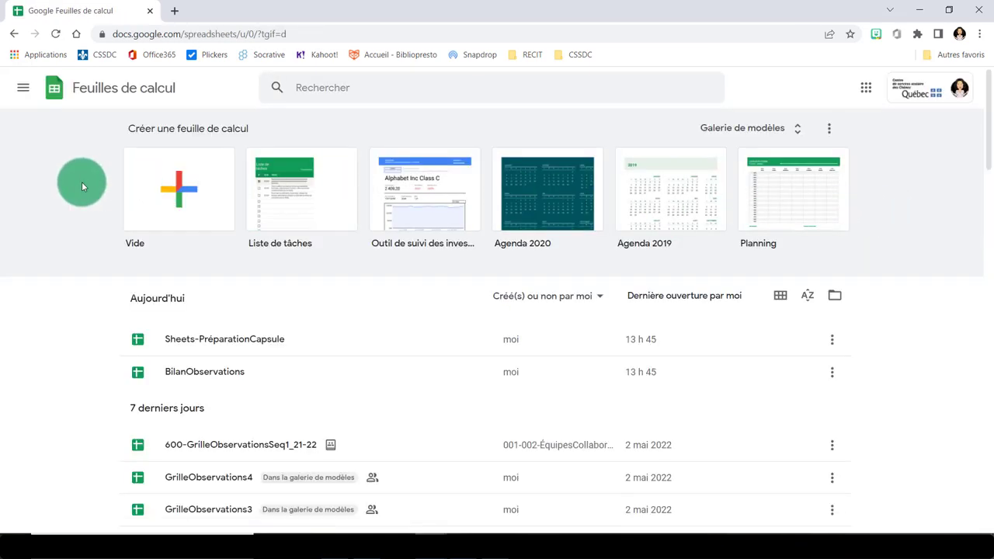
left_click(189, 192)
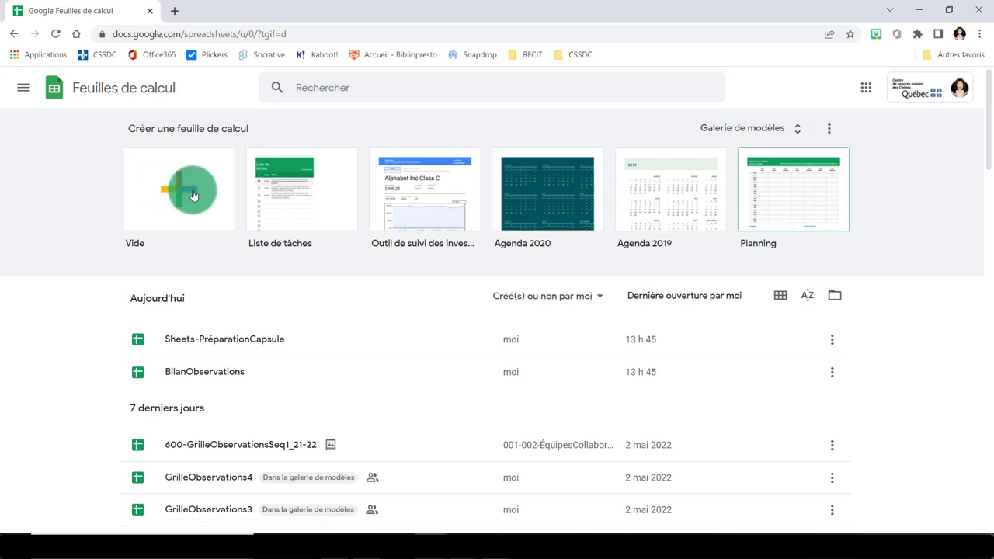
left_click(795, 131)
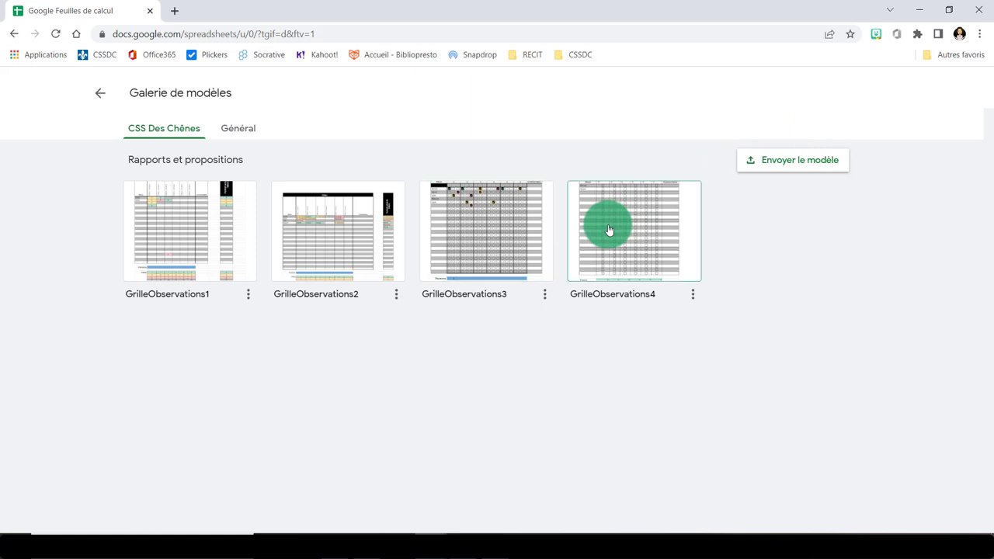
left_click(102, 93)
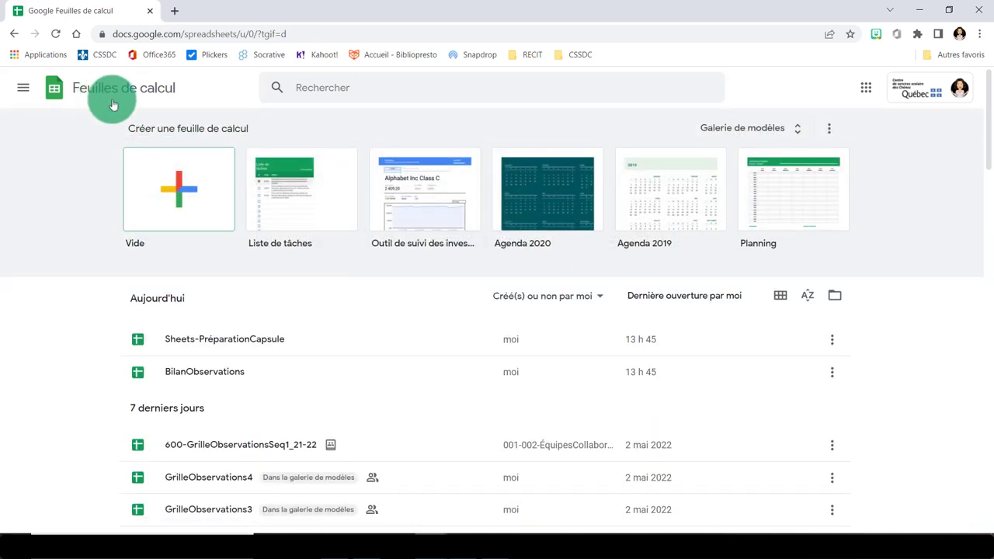
left_click(178, 171)
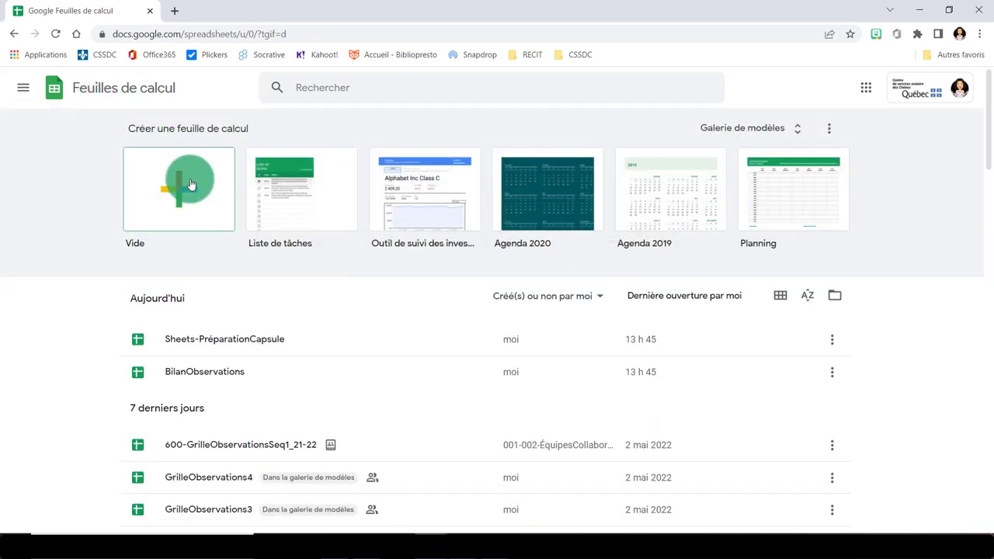
Create a blank spreadsheet and title it 'Observations1reEtape'
left_click(191, 184)
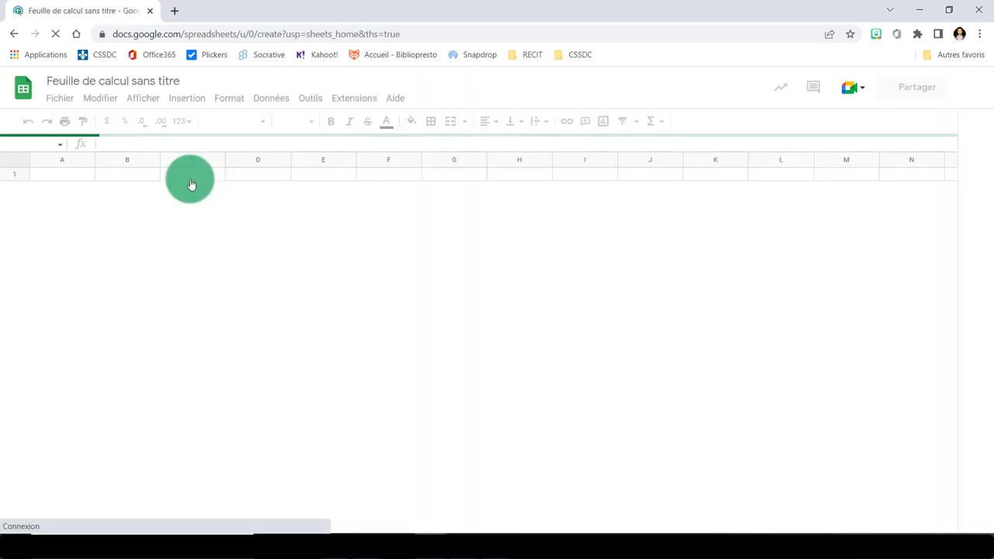
left_click(82, 83)
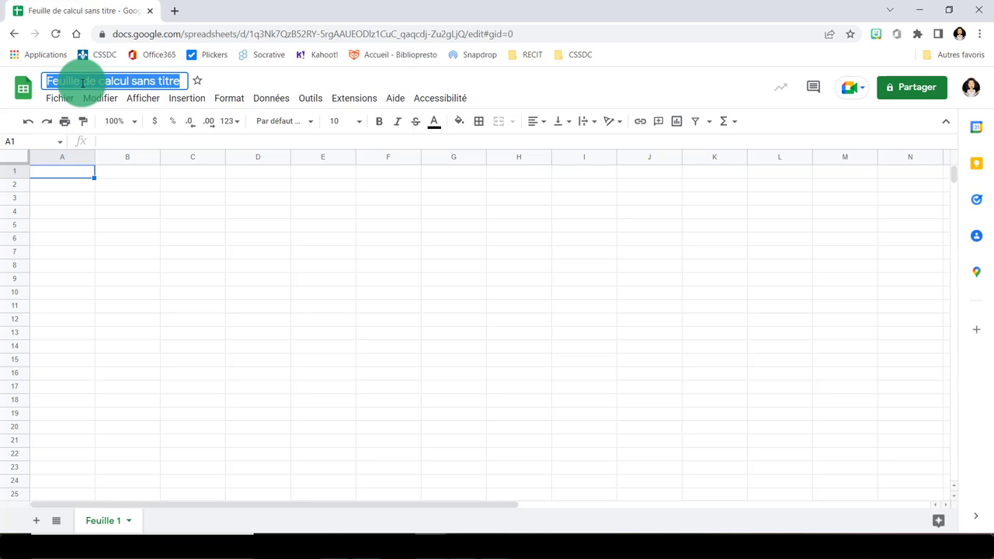
type("Ob")
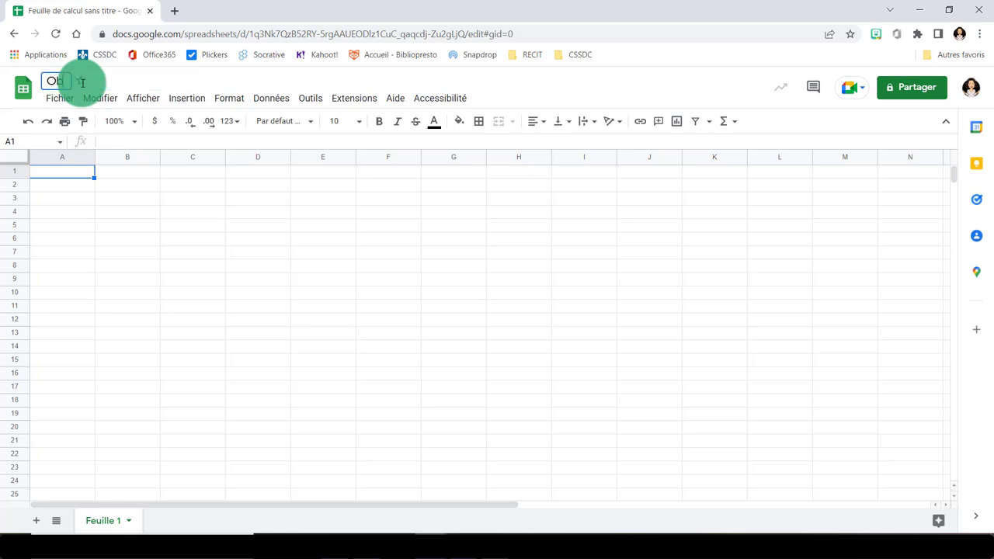
type("servations")
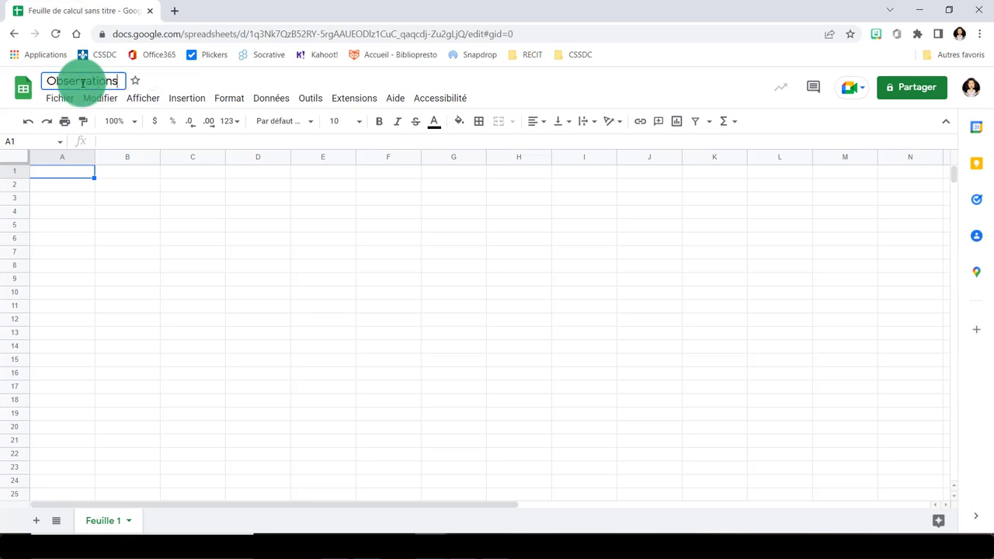
type("1re")
type("Etape")
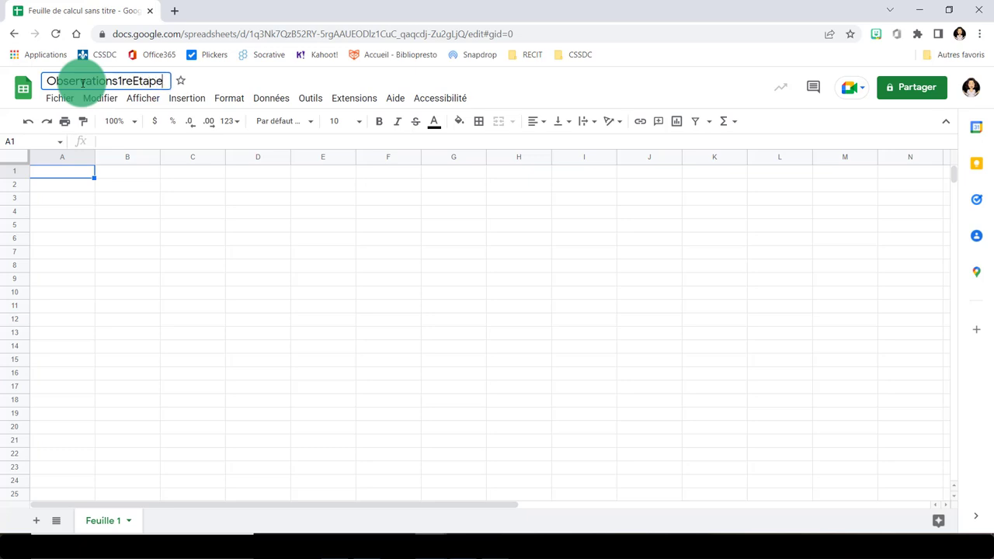
left_click(210, 184)
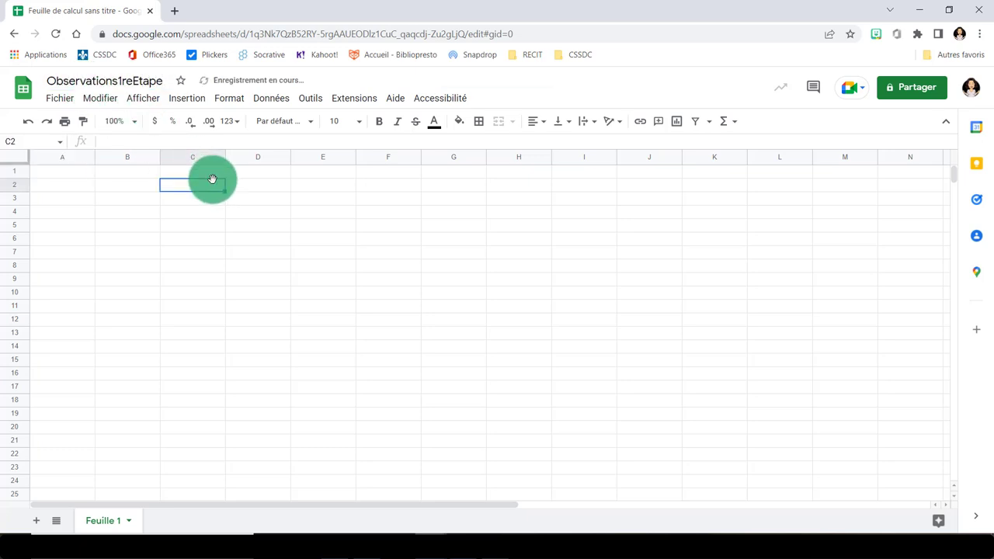
Enter the heading 'Noms' in A1 and the student names in A2:A7
left_click(61, 170)
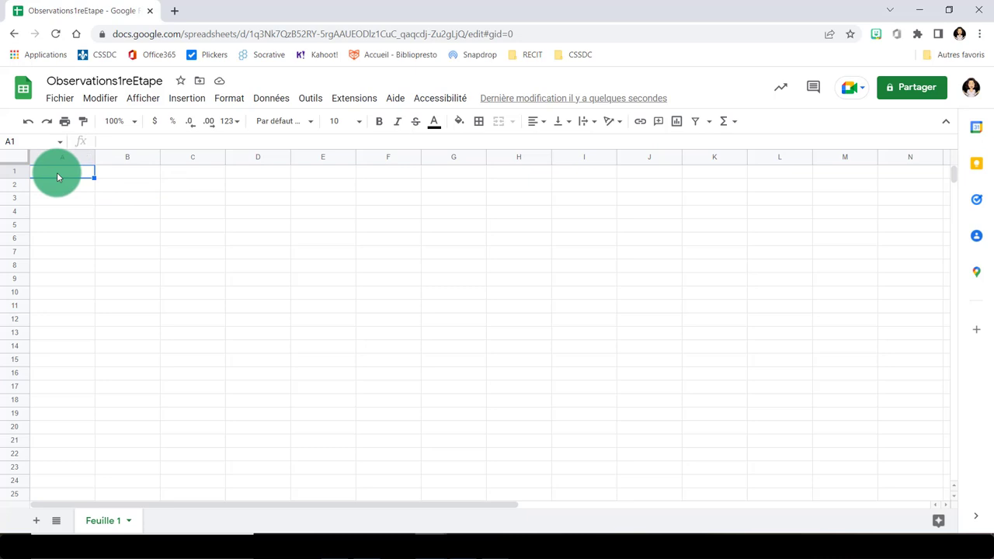
type("Nom")
type("s")
left_click(64, 191)
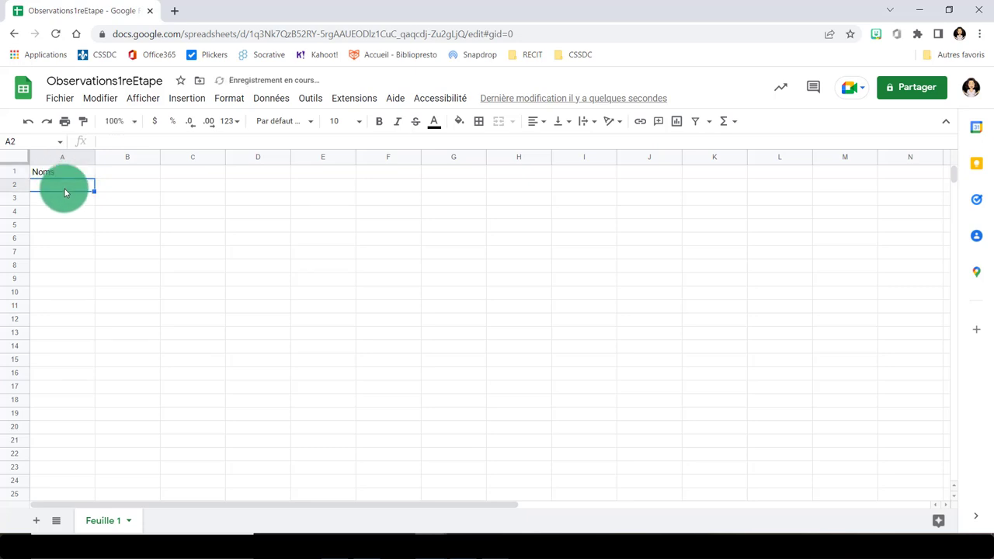
type("Sy")
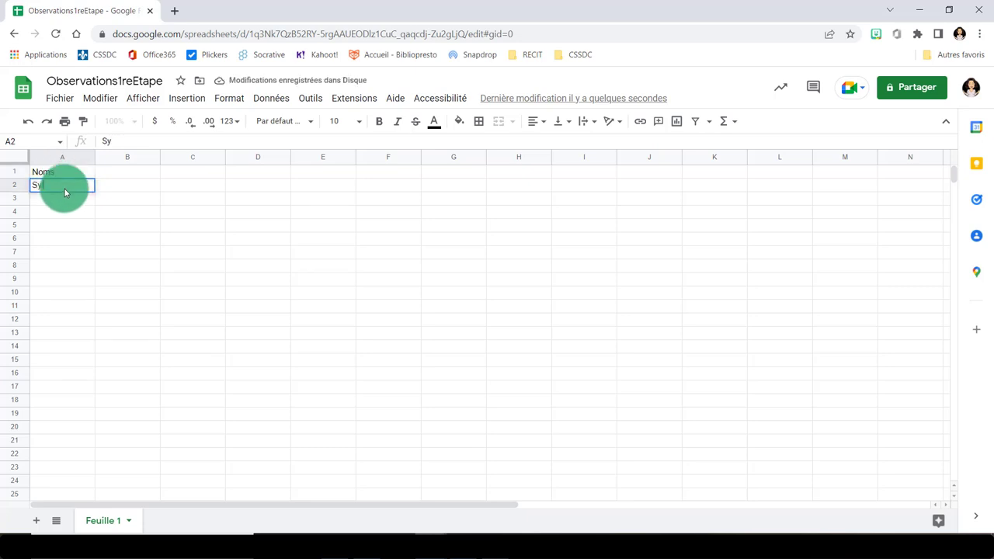
type("lvie")
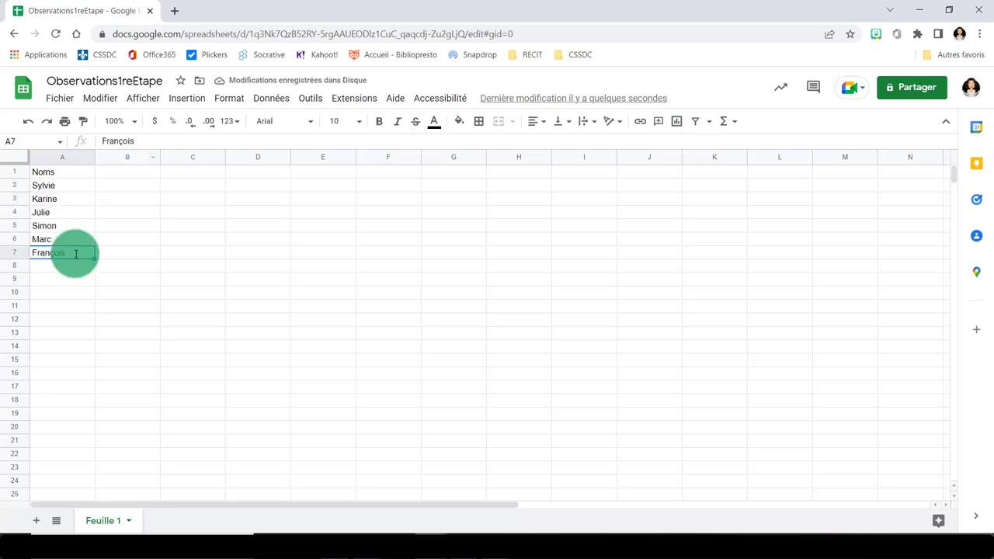
key("Escape")
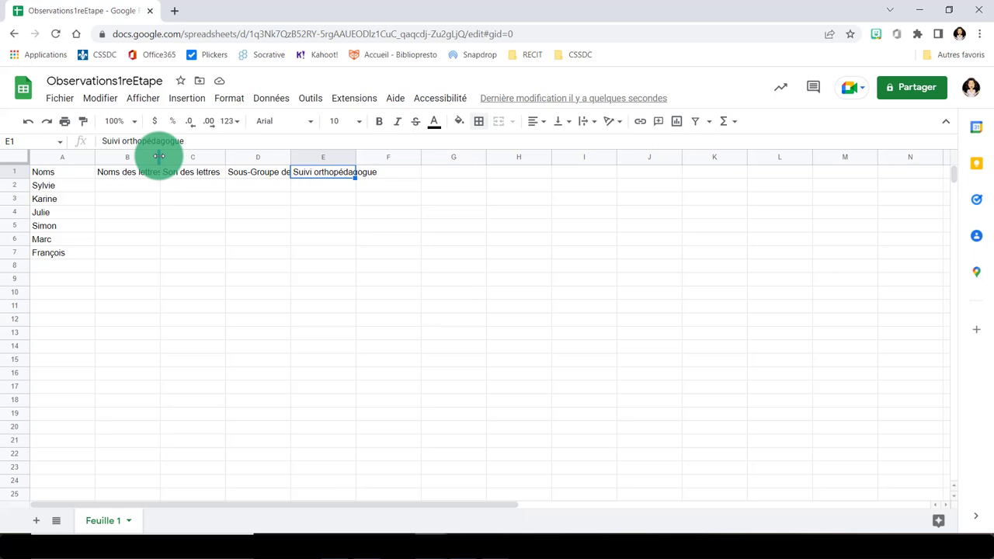
Widen columns B and D, auto-fit column E, and bold header cells A1:E1
left_click_drag(159, 156, 164, 156)
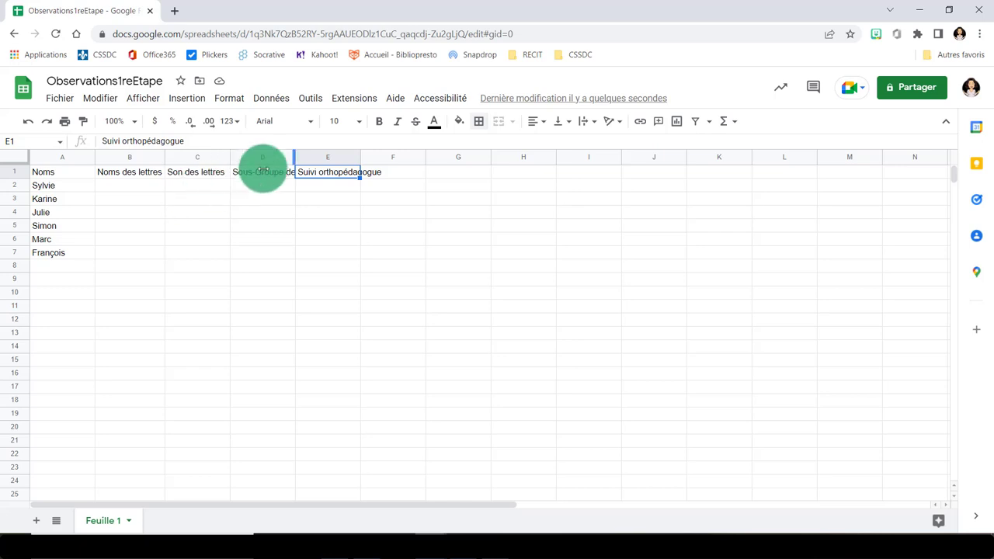
left_click_drag(295, 157, 320, 157)
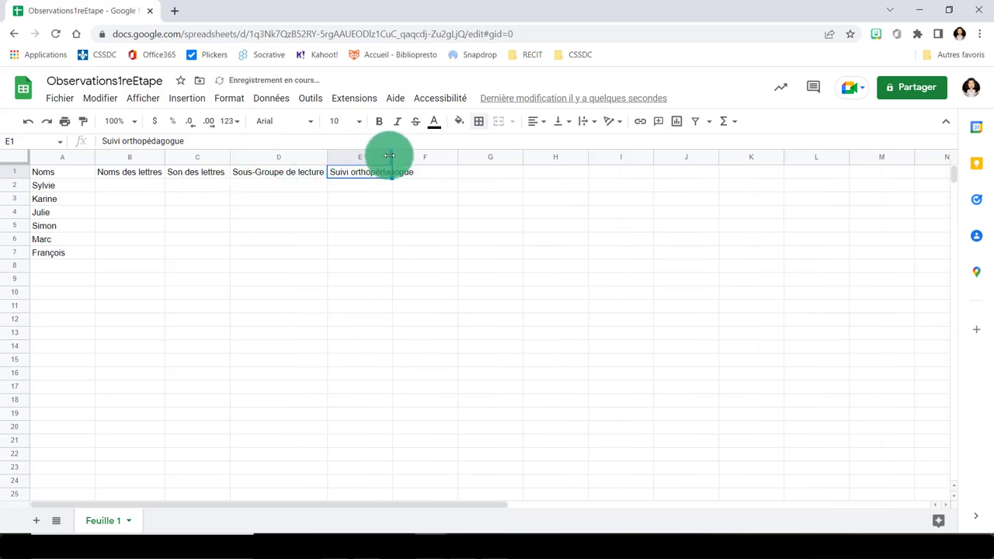
double_click(390, 156)
left_click_drag(62, 172, 373, 172)
key("ctrl+b")
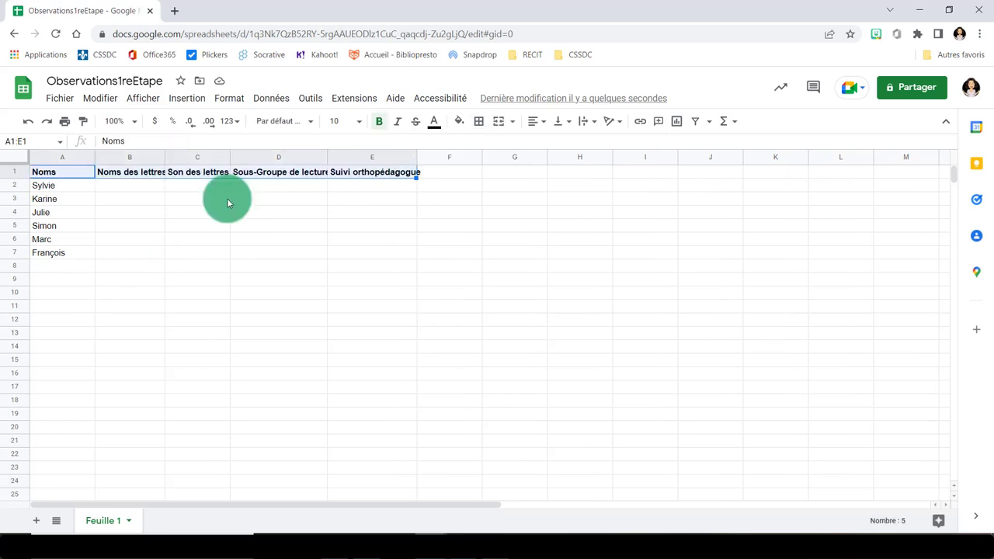
Auto-fit columns A to E to their contents, then undo that change
left_click(78, 159)
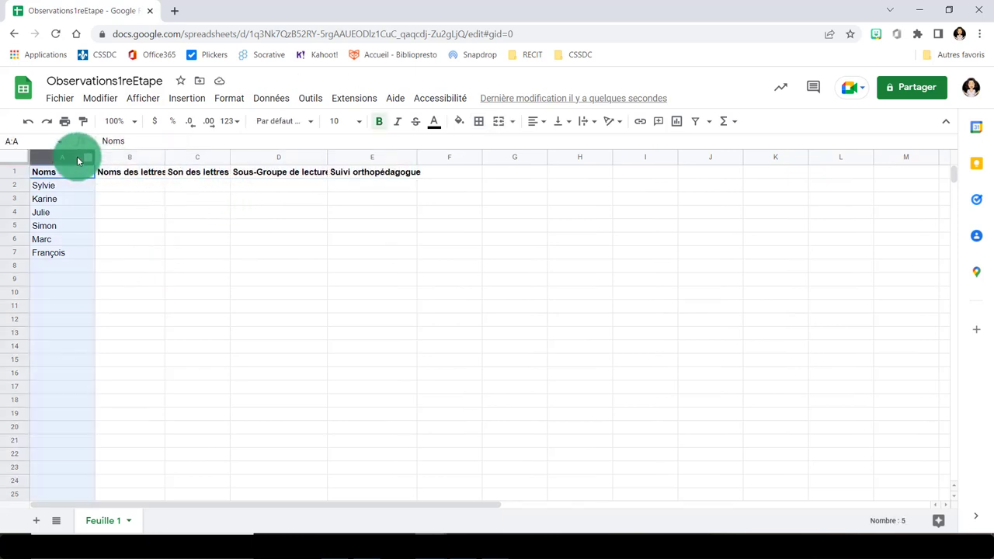
left_click_drag(77, 160, 359, 170)
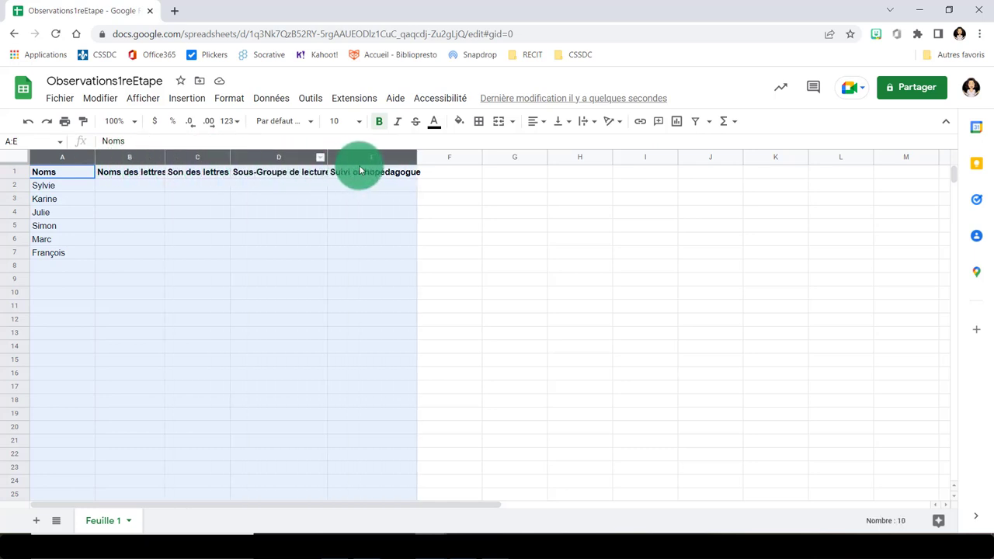
left_click_drag(359, 170, 95, 159)
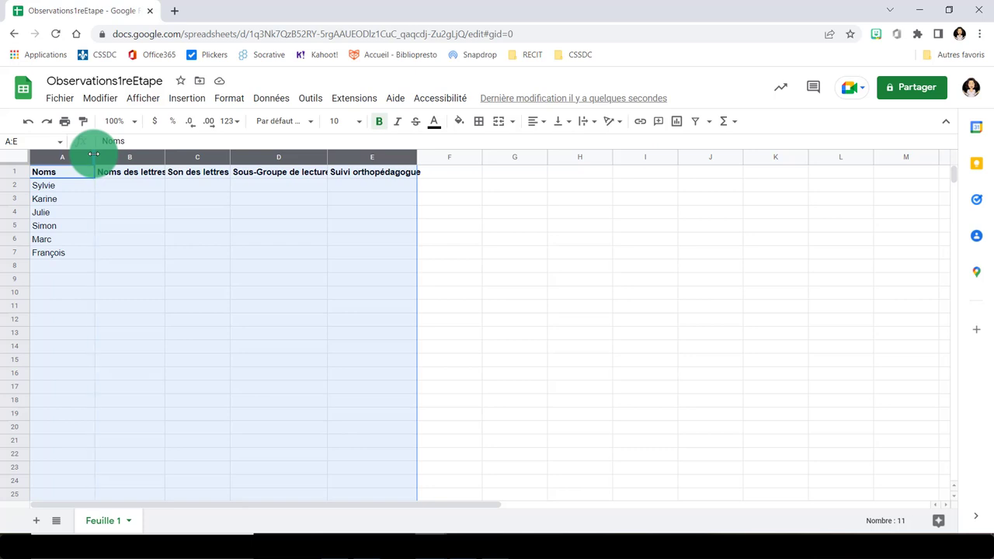
double_click(93, 153)
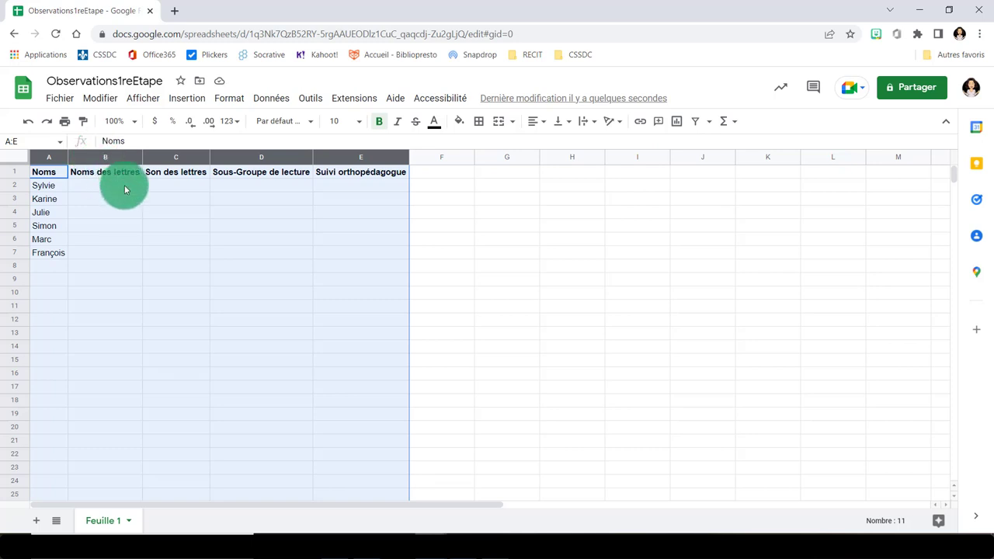
key("ctrl+z")
Bold the header row A1:E1 and select the full table A1:E7
left_click_drag(55, 171, 368, 178)
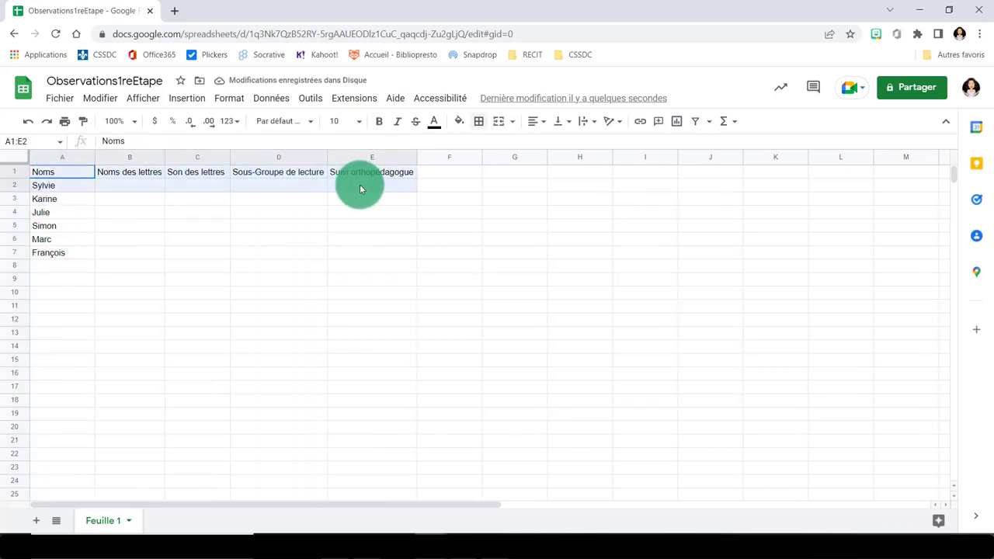
left_click(379, 121)
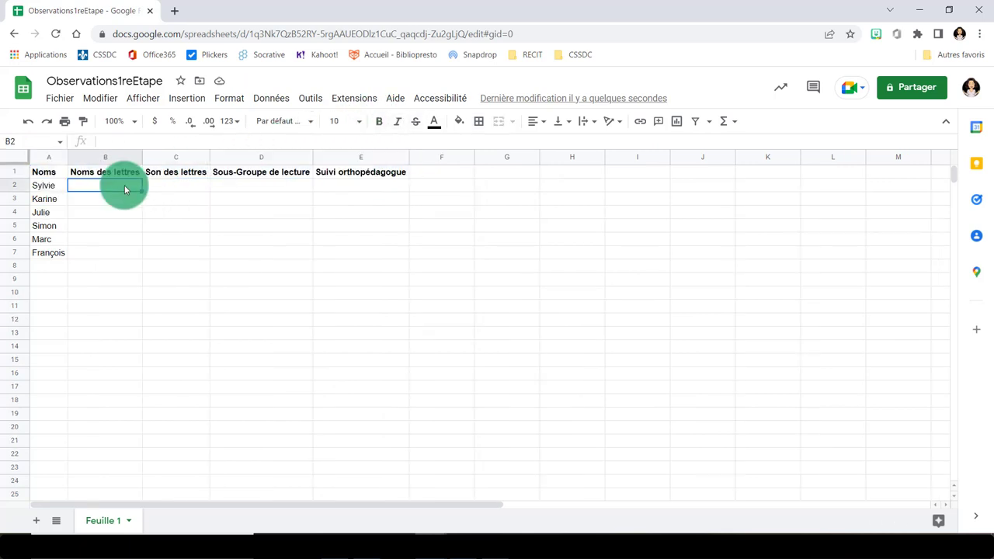
mouse_move(47, 172)
left_mouse_down()
mouse_move(336, 238)
mouse_move(347, 261)
left_mouse_up()
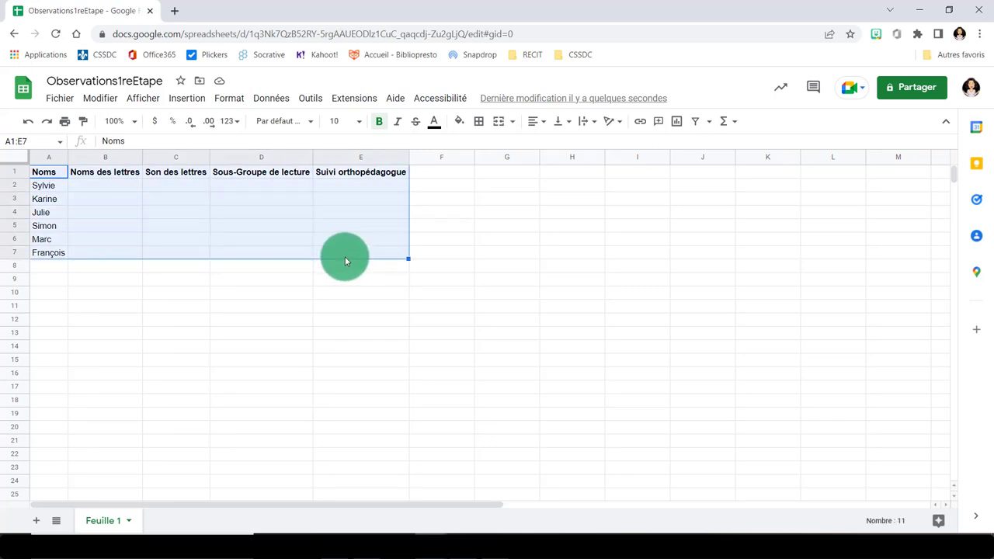
Apply alternating colours to A1:E7: cyan header row with light-blue striped rows
left_click(229, 98)
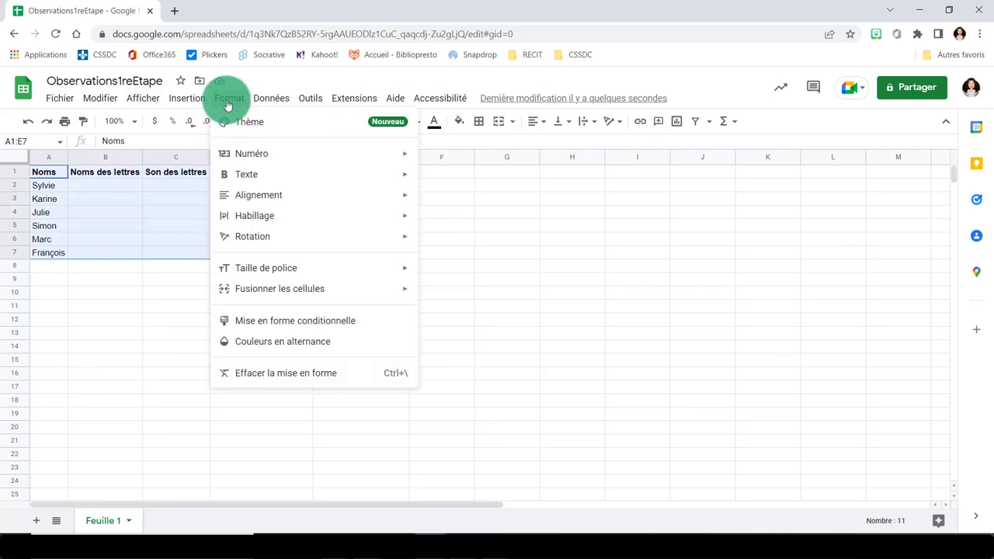
left_click(252, 341)
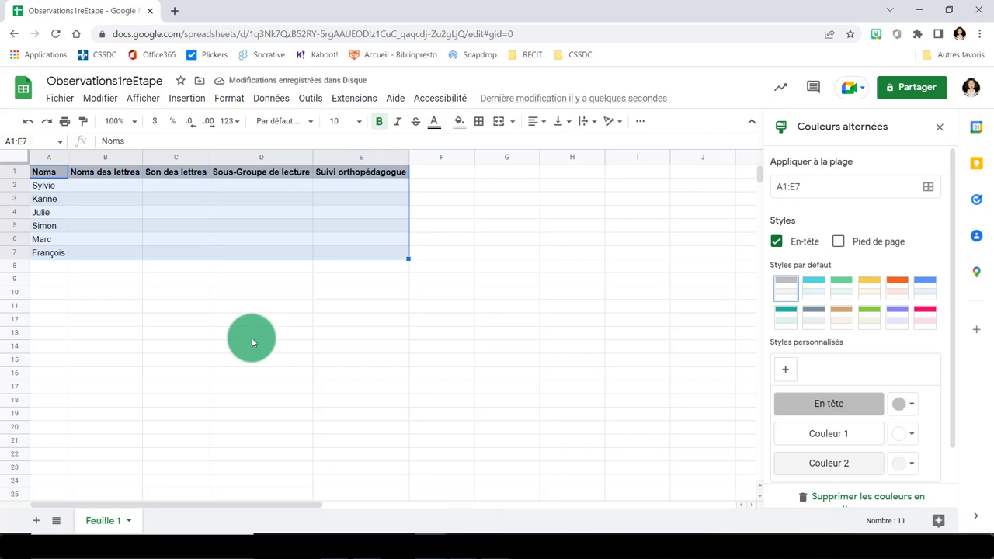
left_click(807, 292)
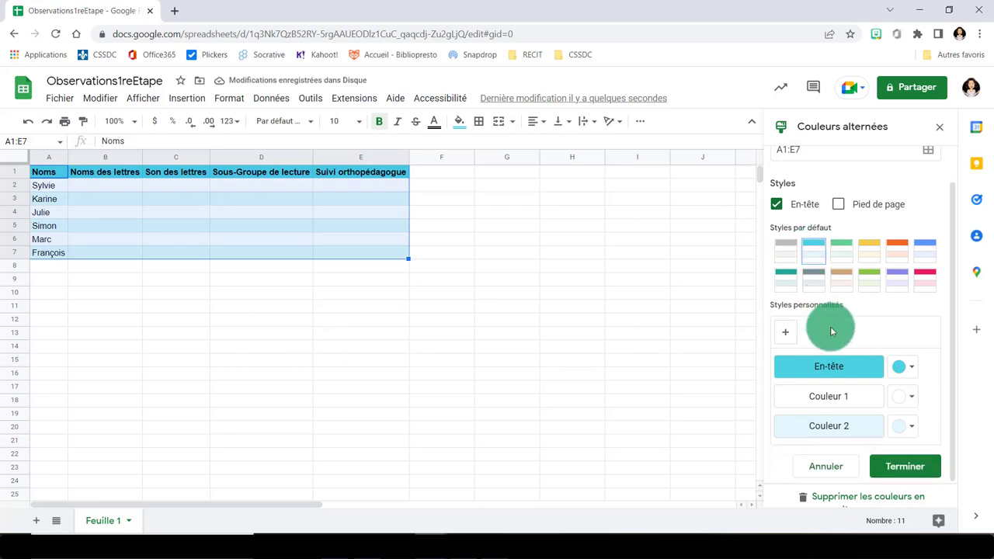
left_click(905, 466)
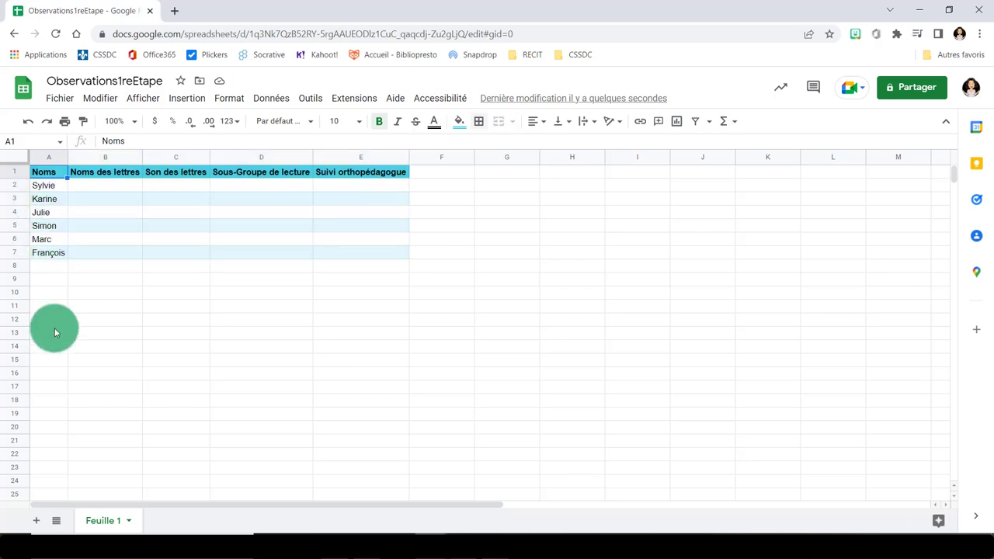
mouse_move(52, 170)
left_mouse_down()
mouse_move(339, 265)
mouse_move(369, 257)
left_mouse_up()
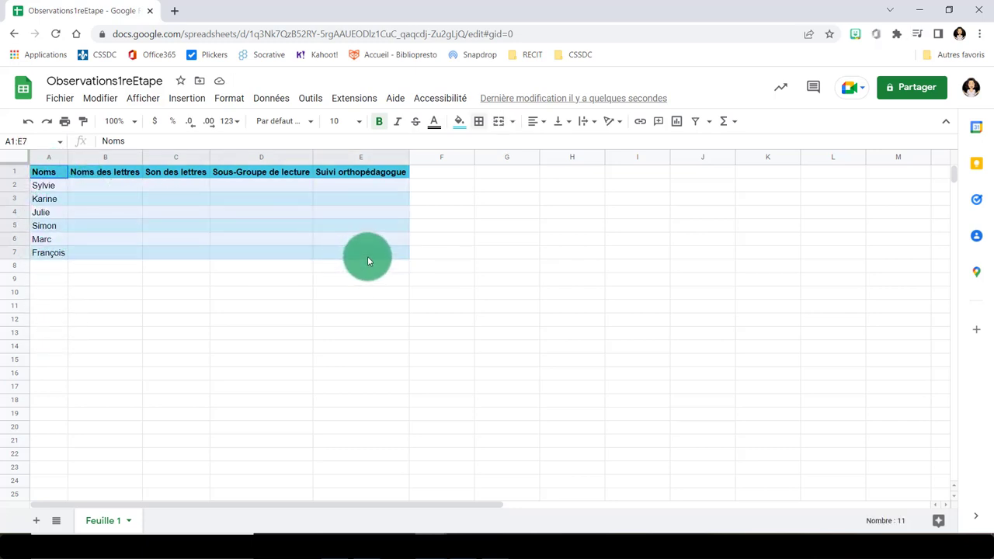
Put borders on every cell of A1:E7 with a chosen line style
left_click(479, 122)
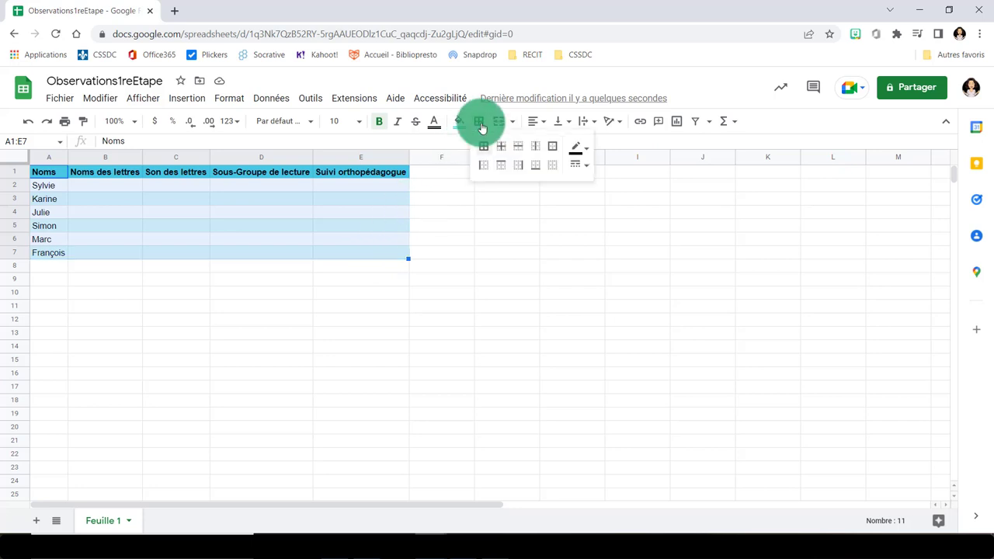
left_click(485, 148)
left_click(577, 163)
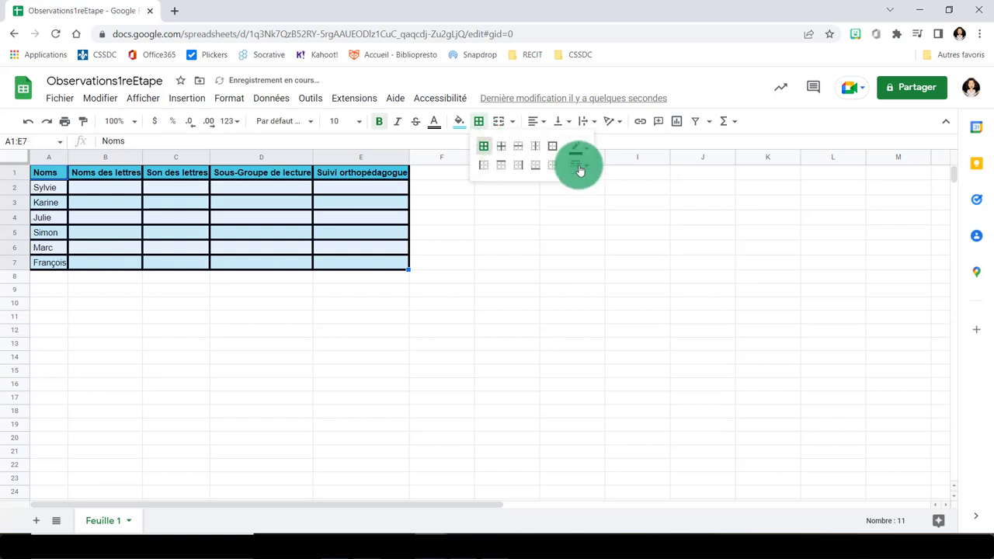
left_click(594, 187)
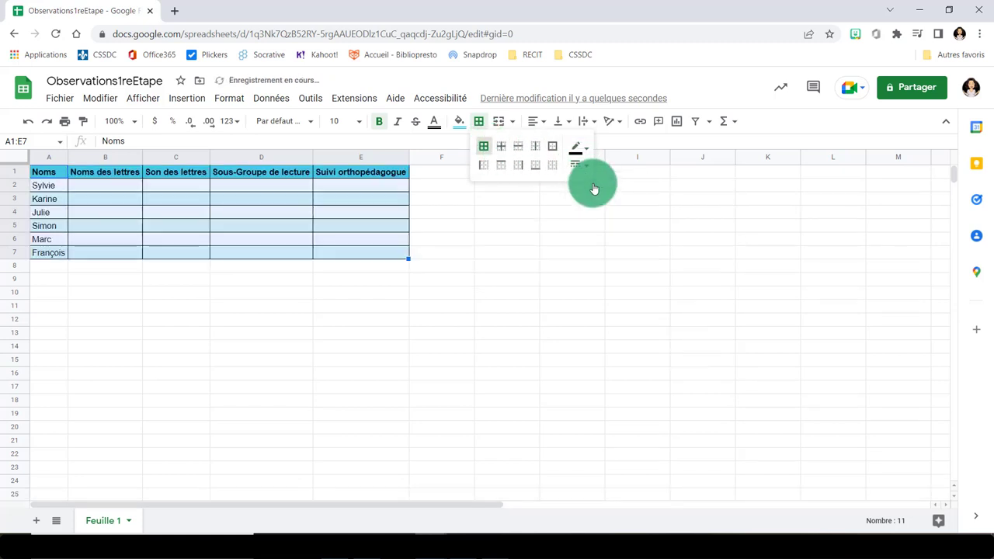
left_click(328, 195)
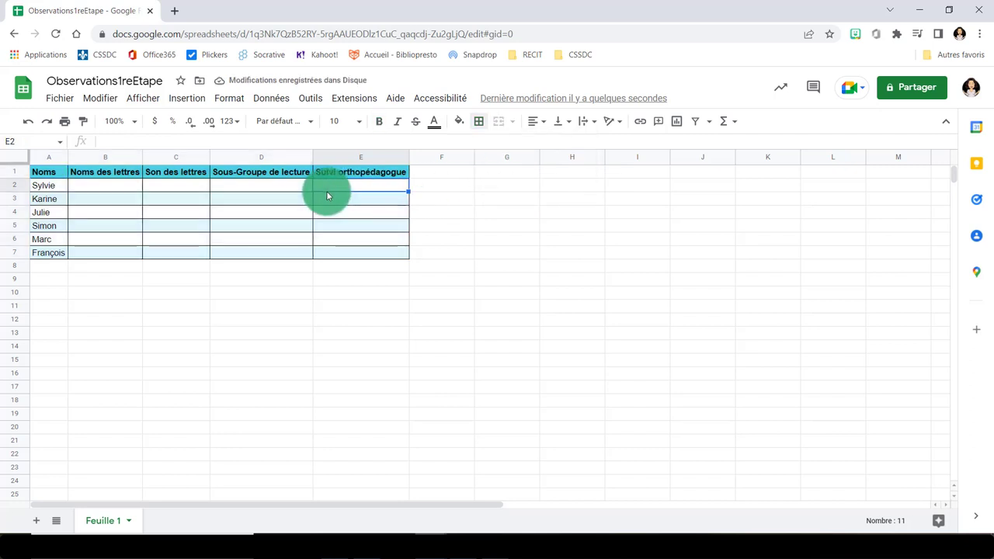
Add a thicker bottom border under the header row A1:E1
mouse_move(58, 173)
left_mouse_down()
mouse_move(347, 186)
mouse_move(354, 175)
left_mouse_up()
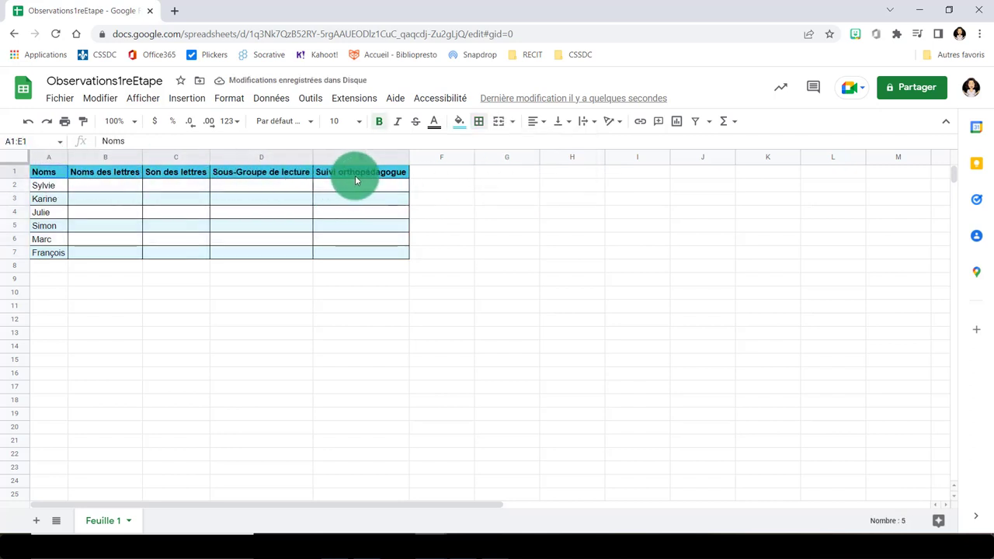
left_click(481, 122)
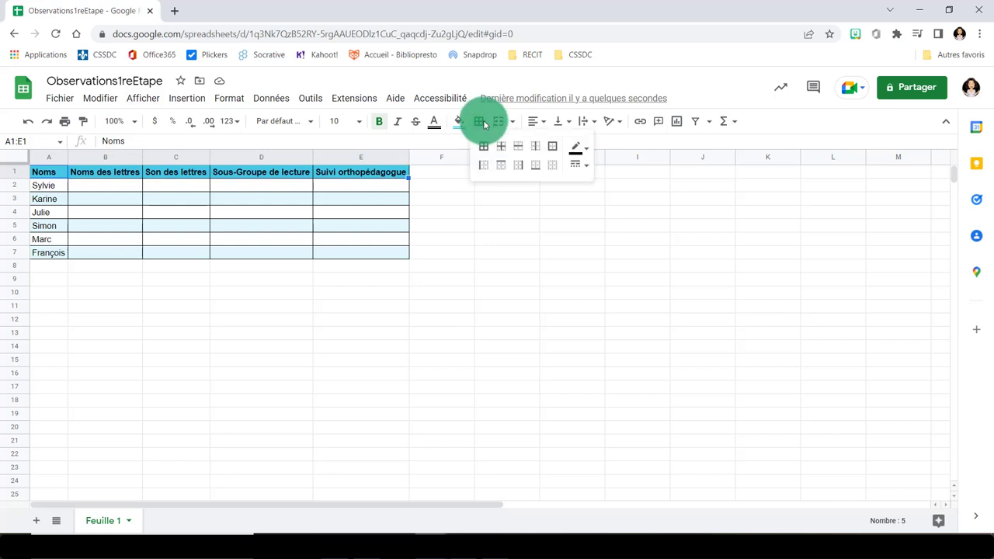
left_click(527, 157)
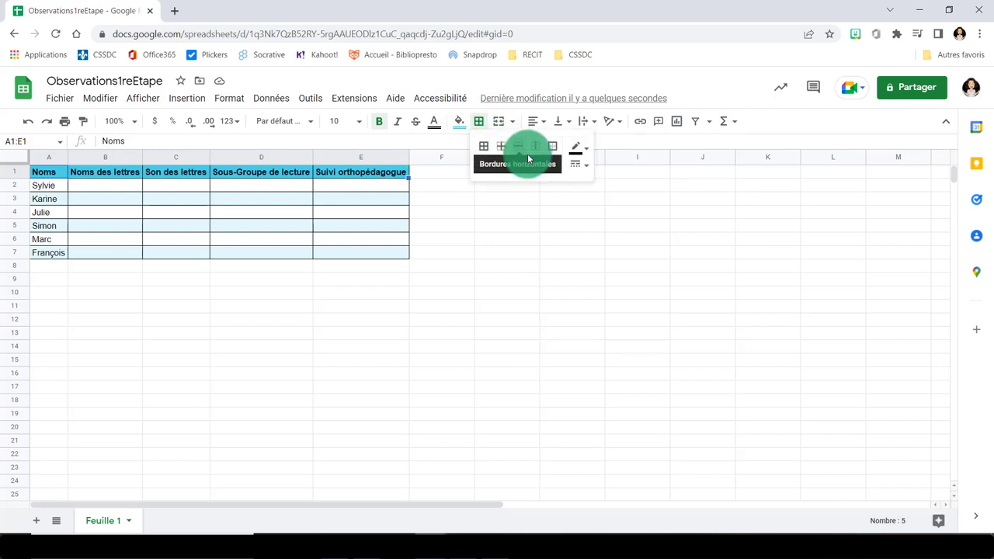
left_click(534, 166)
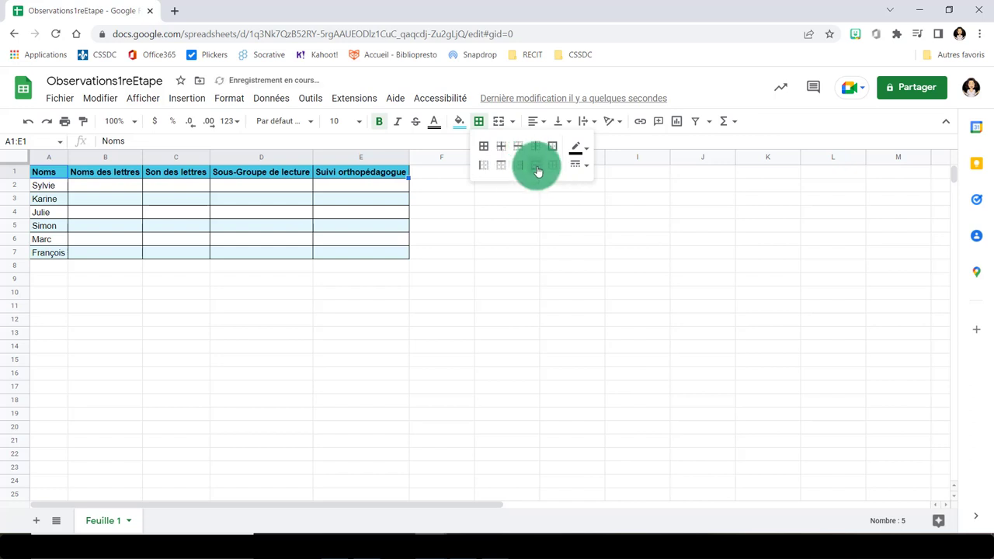
left_click(578, 168)
left_click(599, 215)
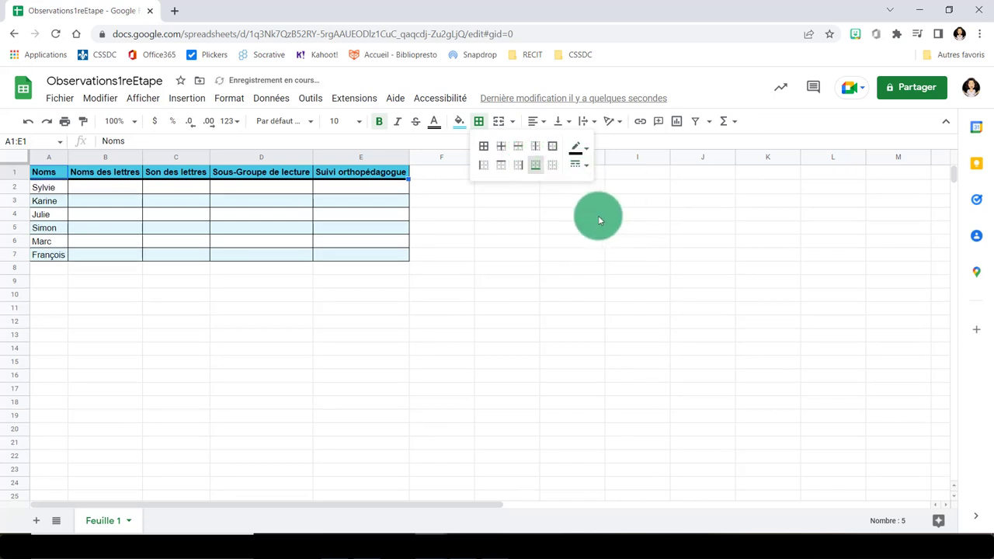
left_click(458, 243)
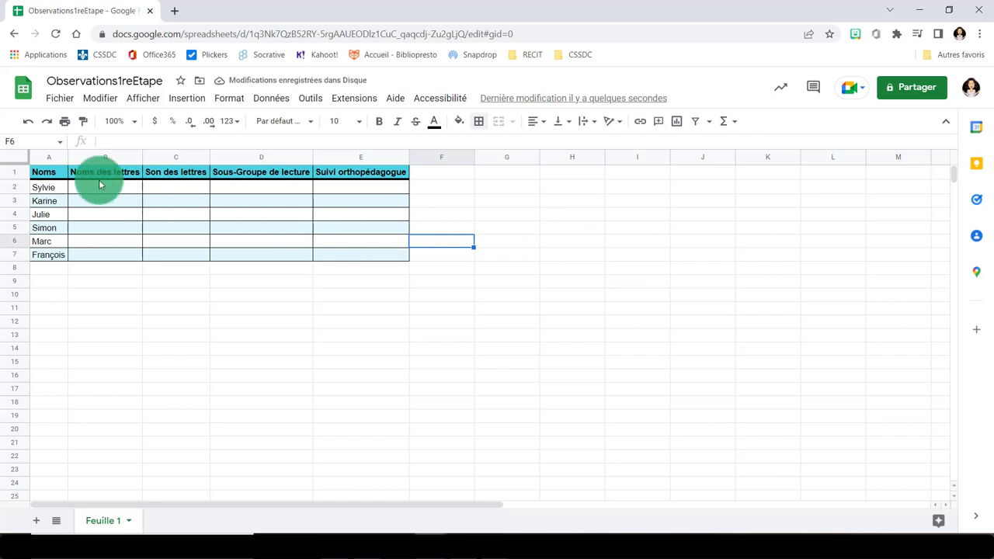
Add a thick right border along the names column A1:A7
left_click(58, 177)
left_click_drag(57, 177, 61, 260)
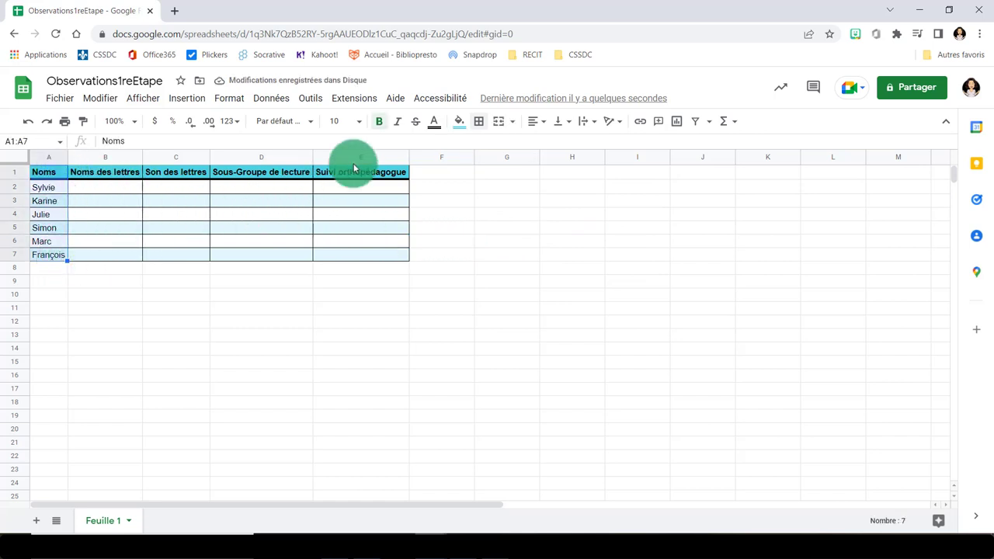
left_click(478, 128)
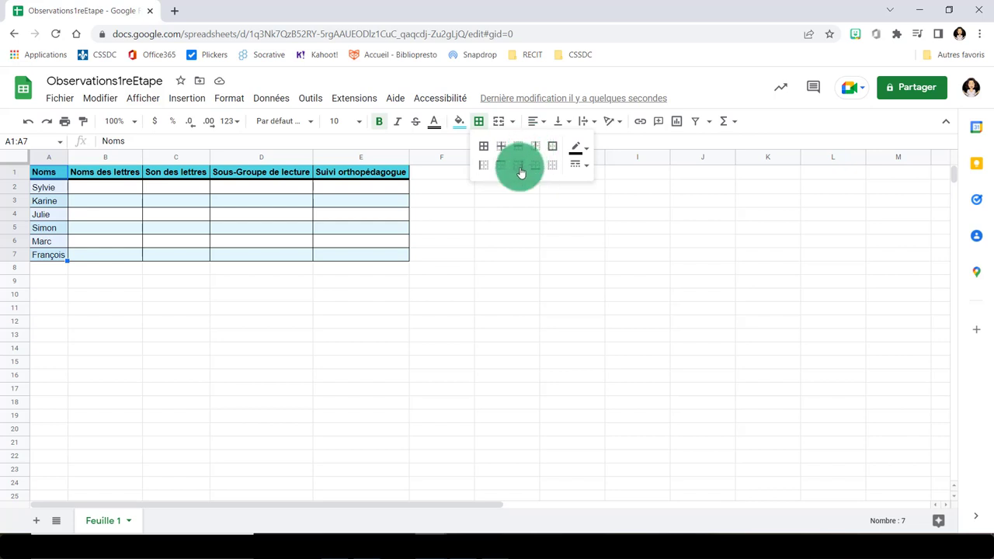
left_click(518, 165)
left_click(376, 314)
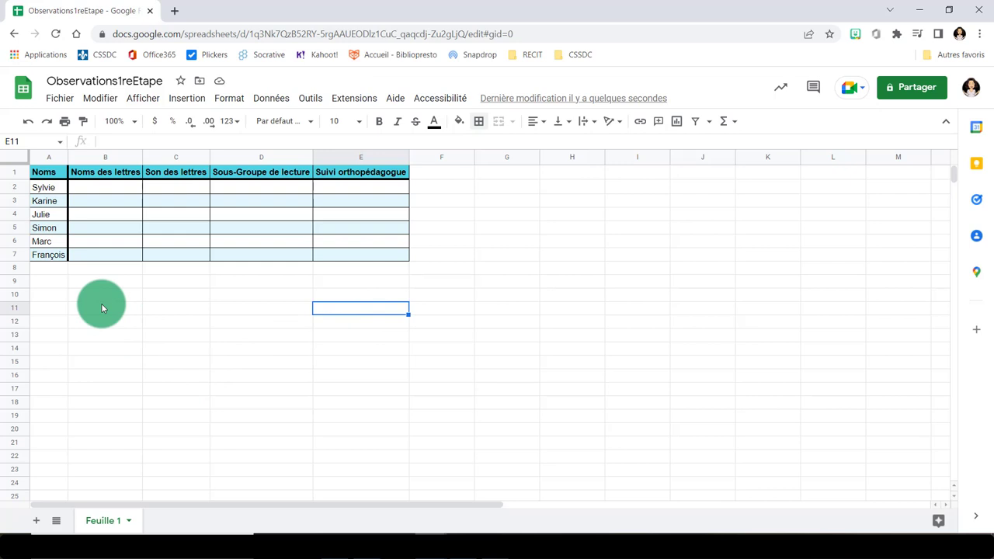
Enter the Noms des lettres scores 17, 24, 22, 16, 19, 24 in column B
left_click(92, 187)
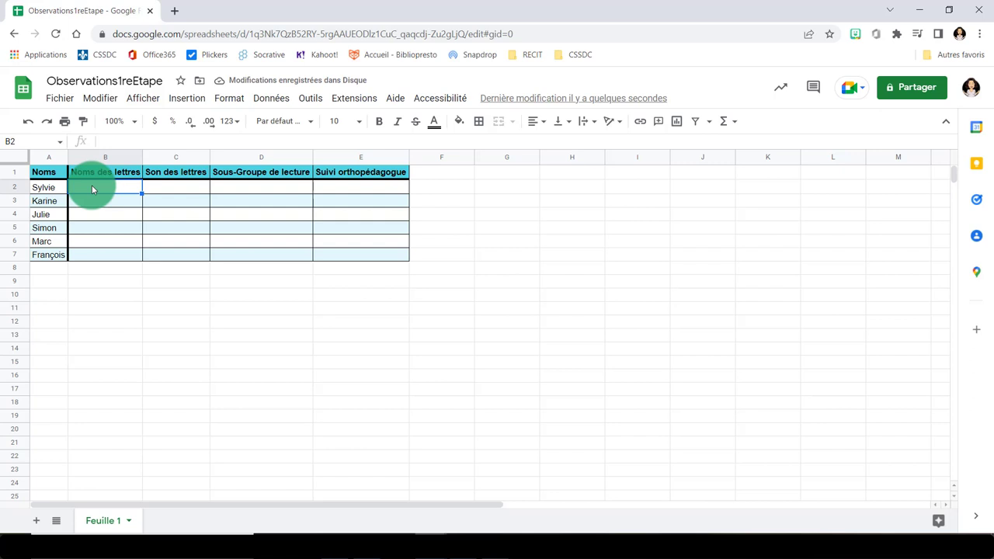
type("17")
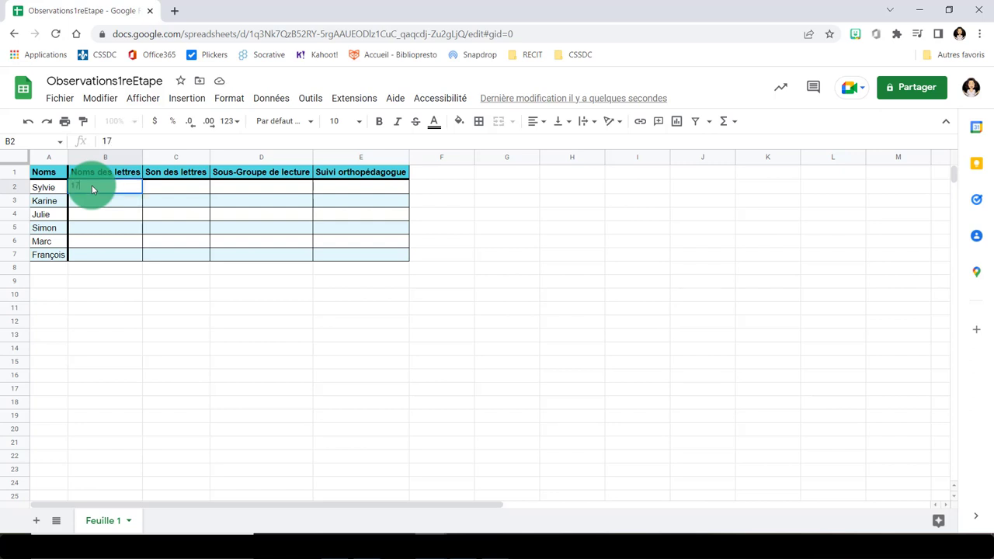
key("Return")
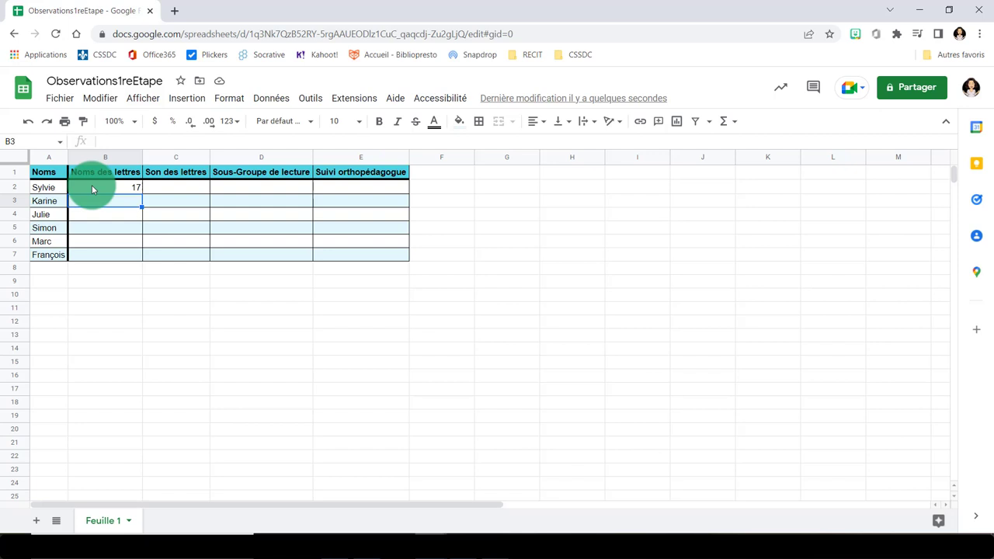
type("24")
key("Return")
type("22")
key("Return")
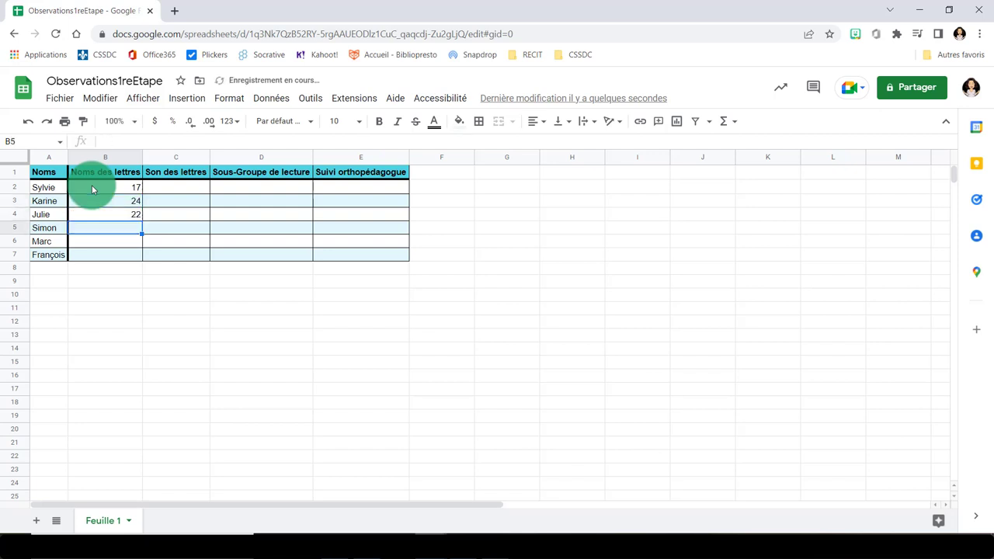
type("16")
key("Return")
type("19")
key("Return")
type("24")
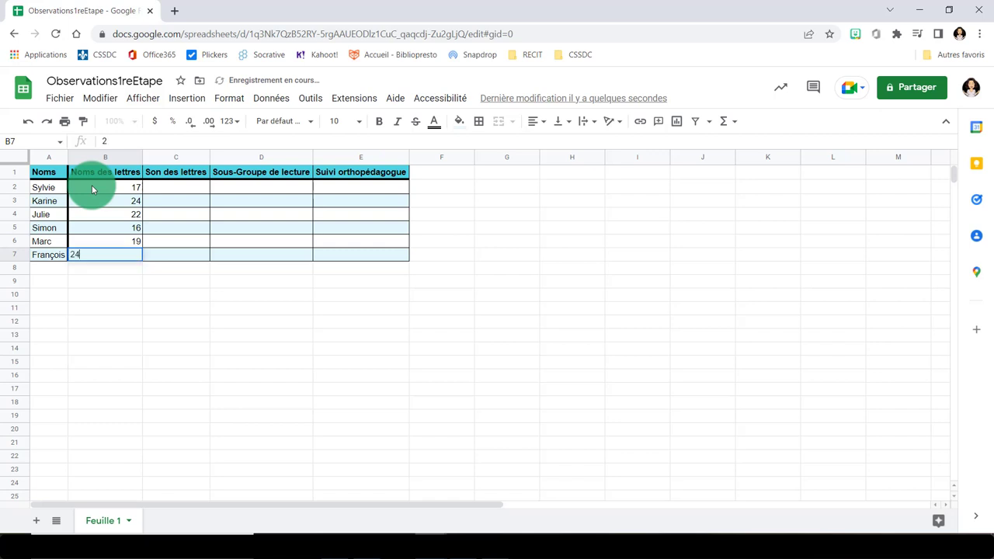
key("Return")
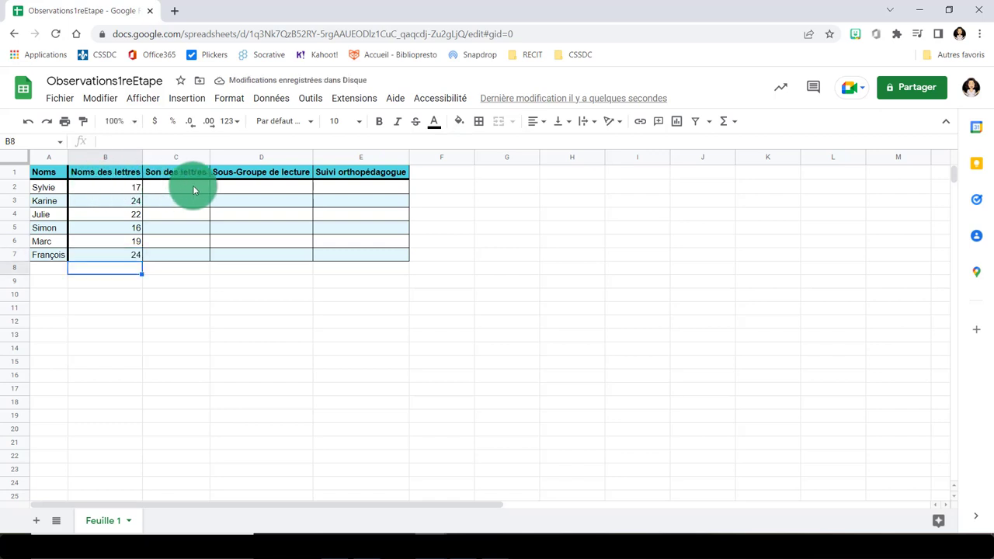
Enter the Son des lettres scores starting with 15 in C2, then 22, 21, 16, 20, 20
left_click(193, 189)
type("15")
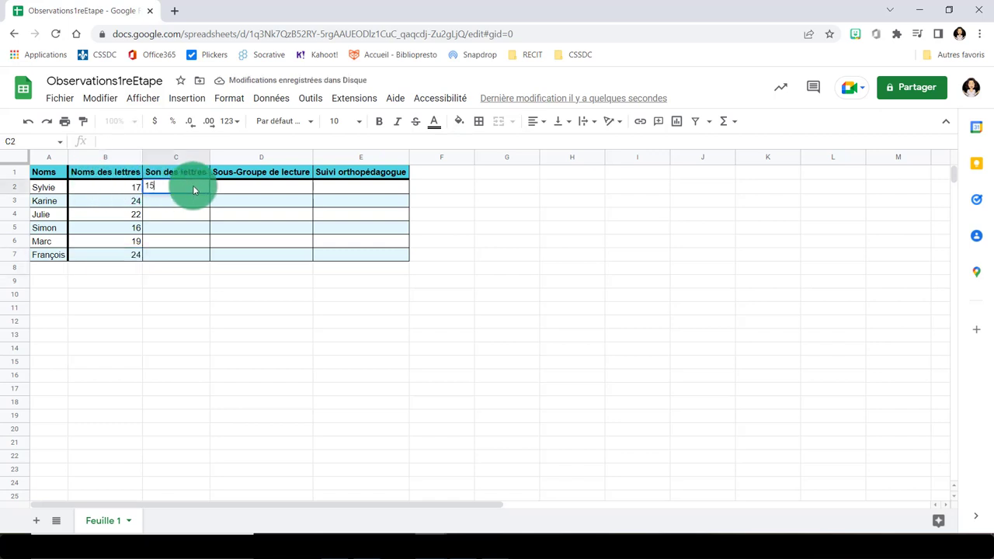
key("Return")
type("22 21 1")
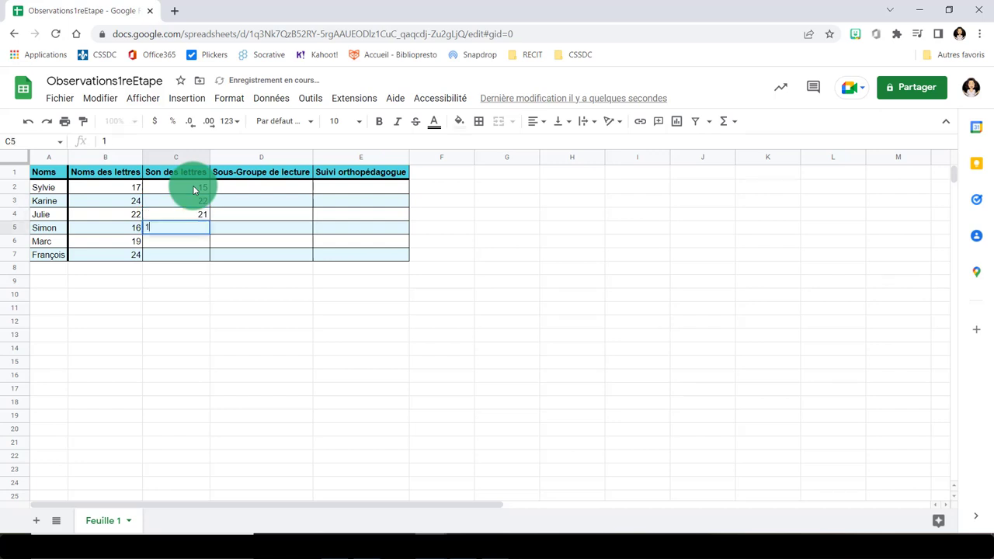
type("6 20 20")
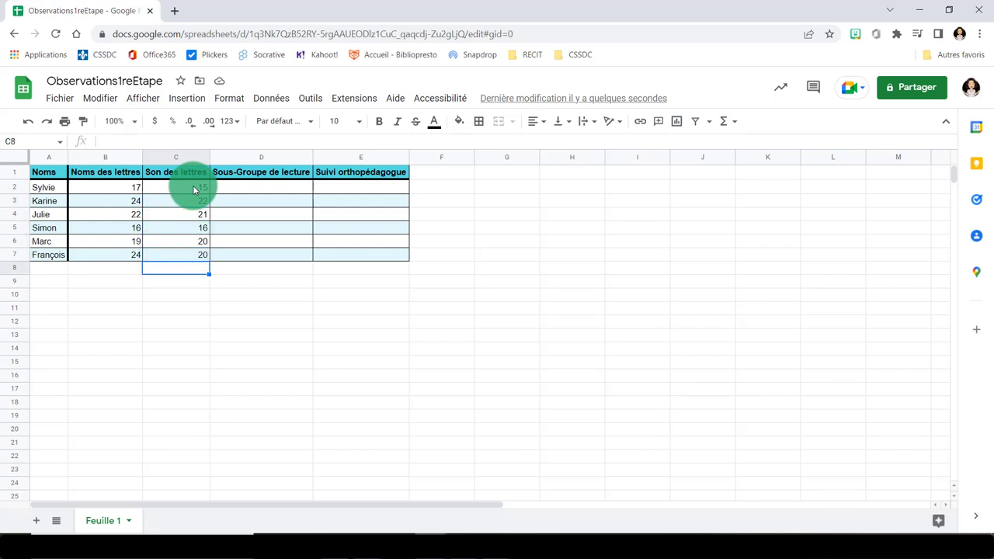
mouse_move(176, 156)
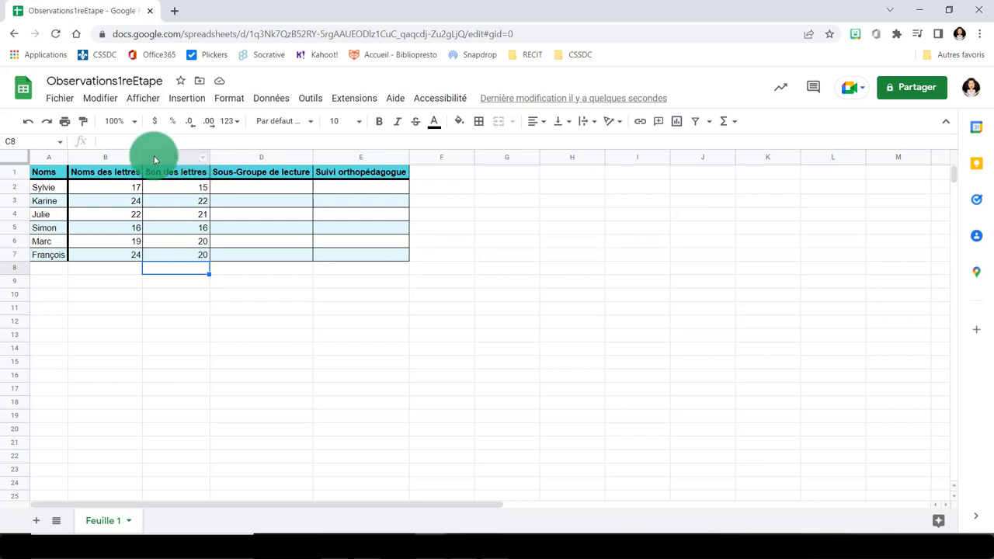
Insert an empty column before Son des lettres and select its header cell C1
right_click(166, 159)
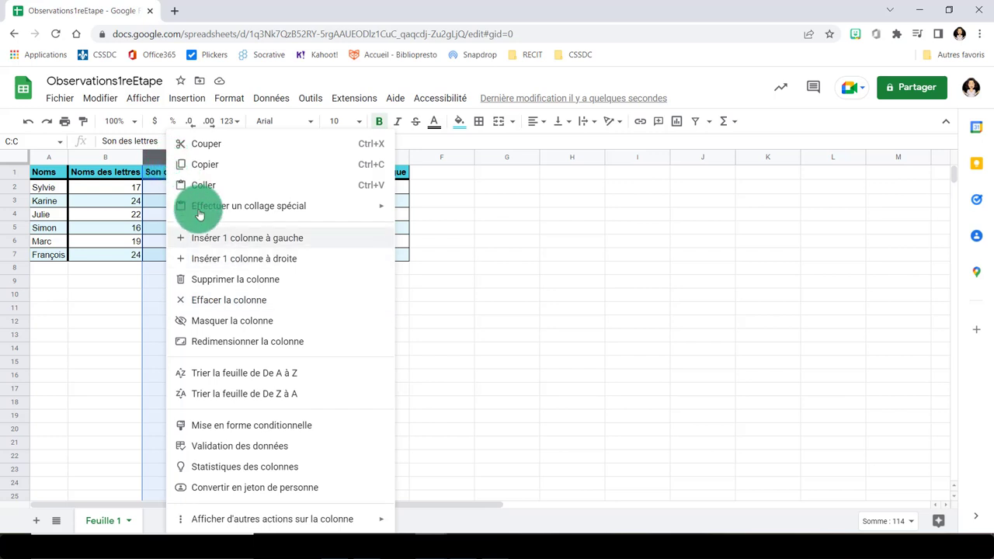
left_click(218, 244)
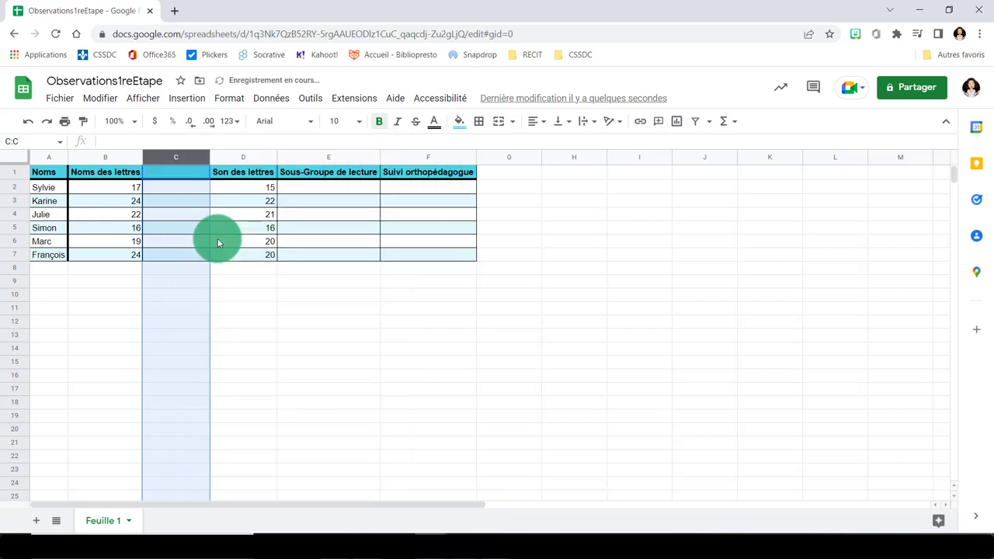
left_click(172, 175)
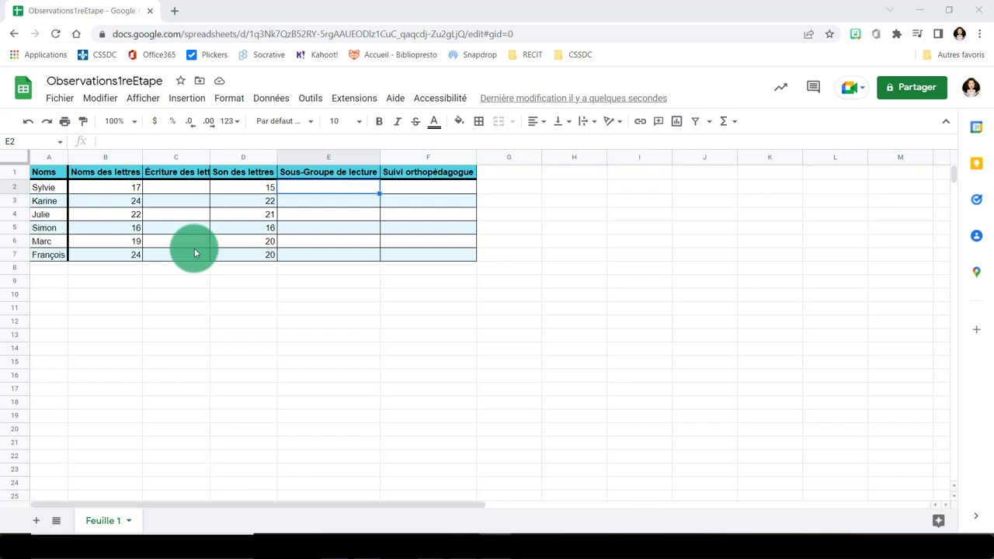
Rename the first sheet 'Septembre'
double_click(109, 522)
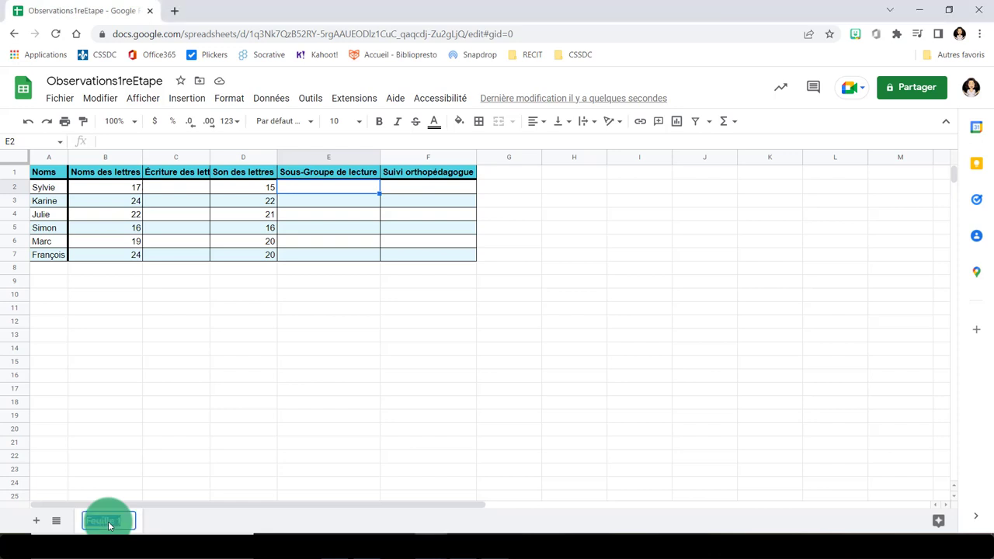
type("S")
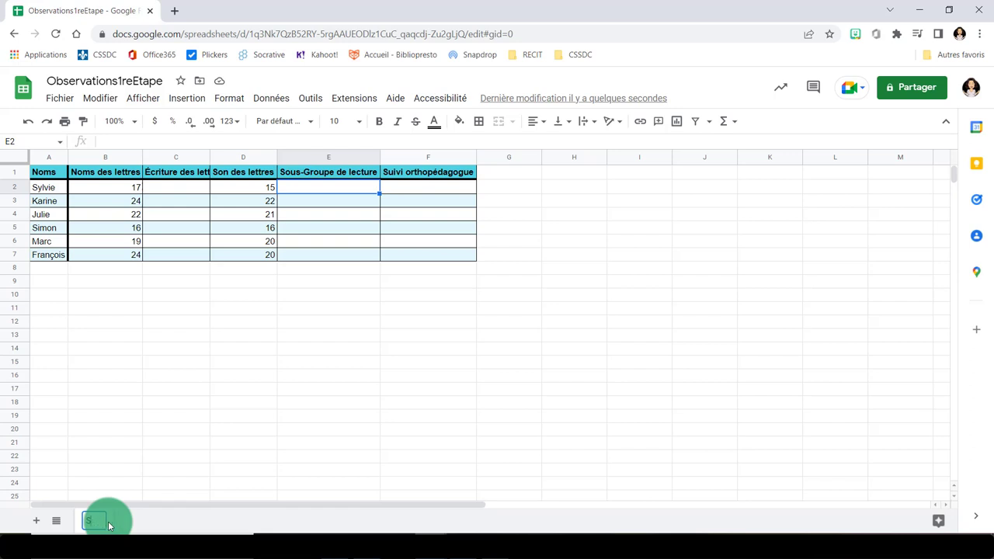
type("eptemb")
type("re")
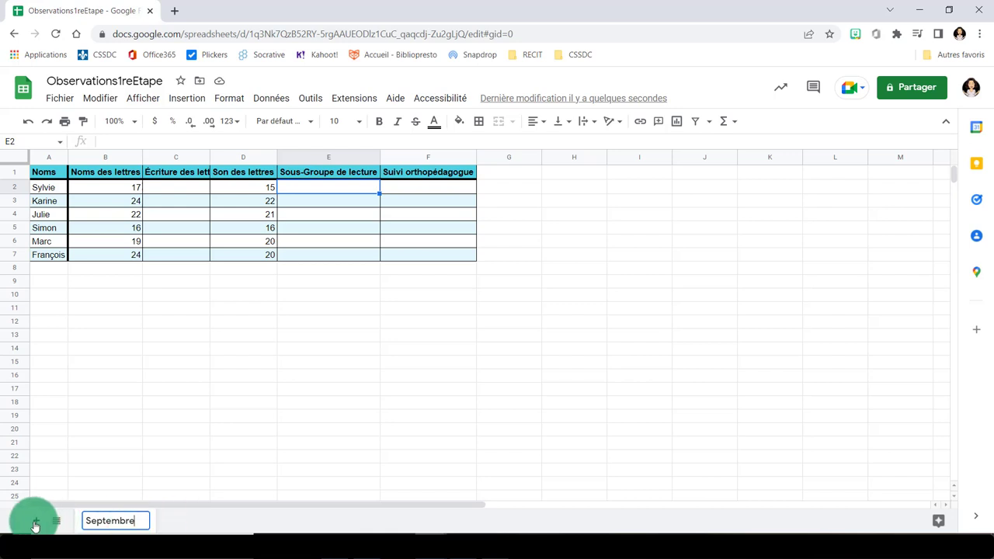
left_click(35, 526)
Add a new sheet and name it 'Octobre'
left_click(174, 520)
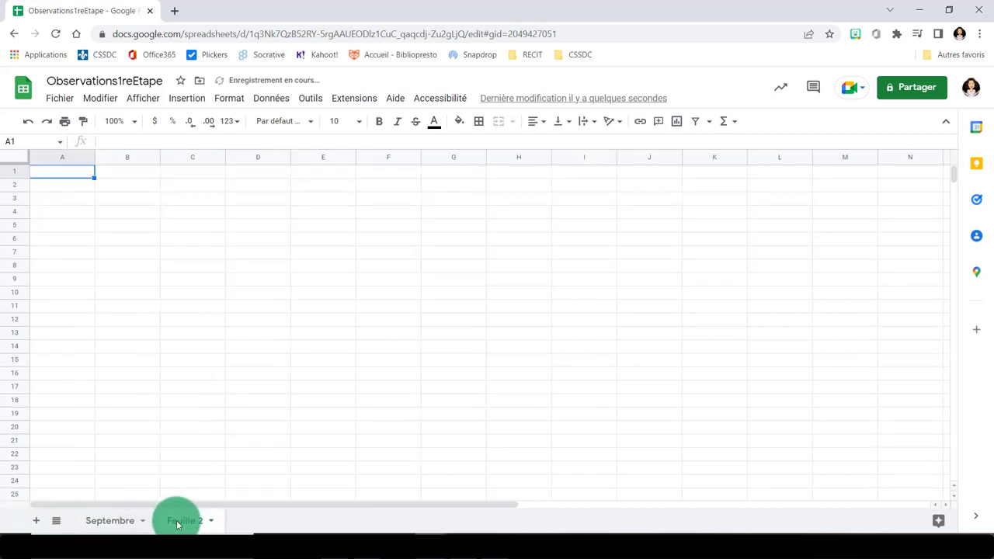
double_click(177, 524)
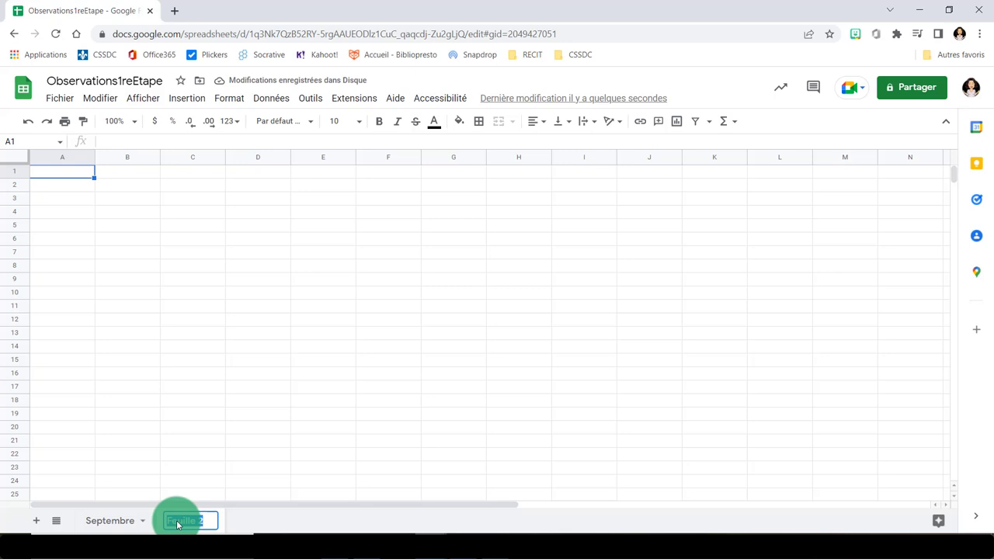
type("Octobre")
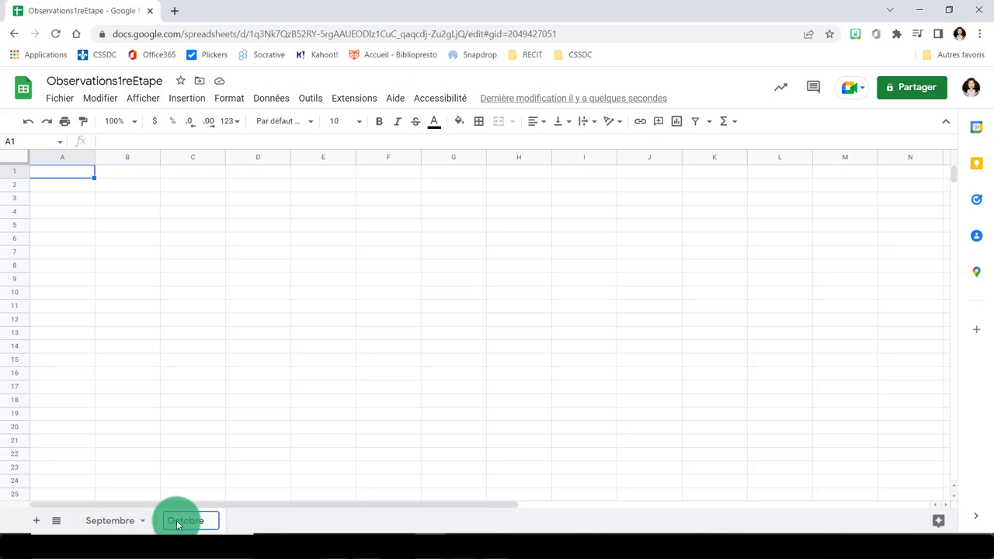
key("Return")
Paste the Septembre table A1:F7 into the empty Octobre sheet
left_click(107, 520)
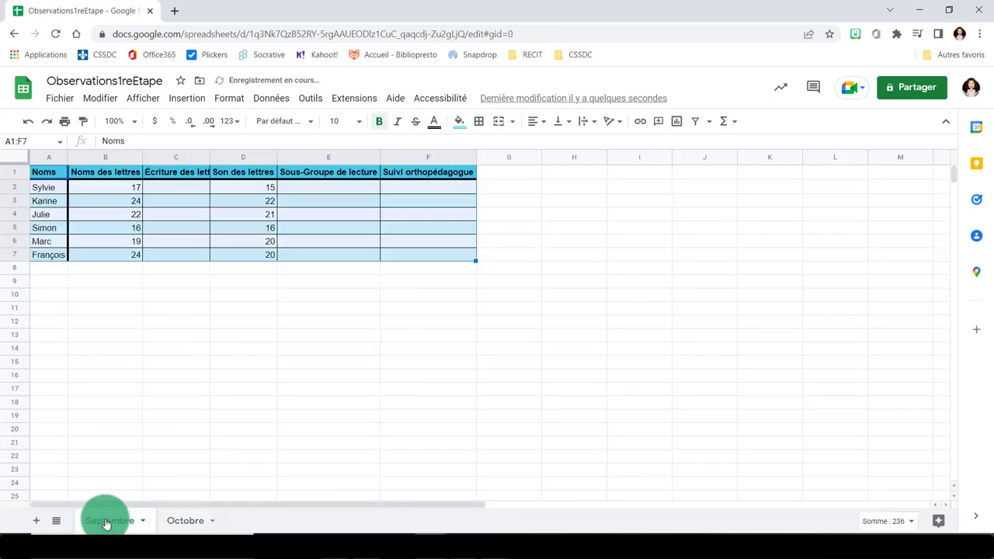
left_click(47, 172)
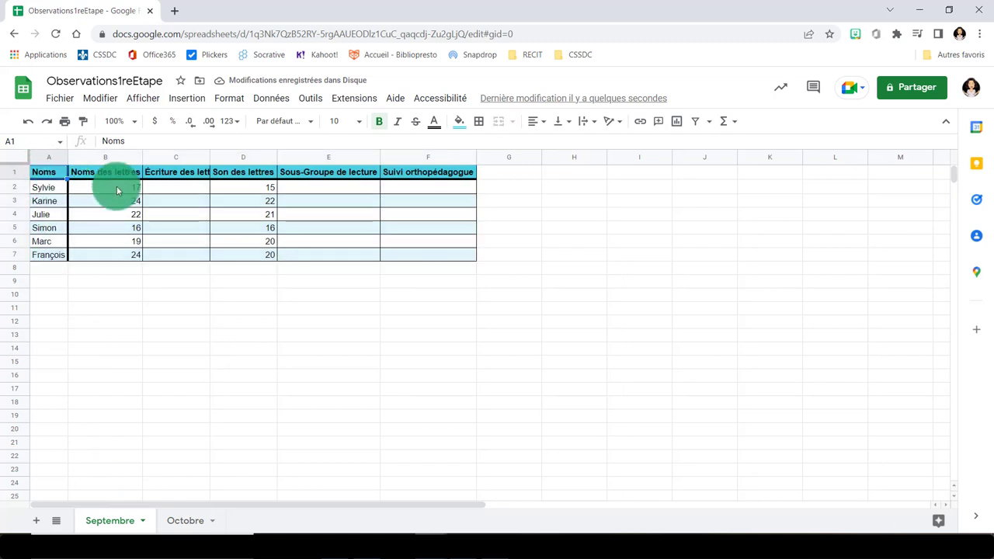
mouse_move(49, 172)
left_mouse_down()
mouse_move(433, 253)
mouse_move(415, 252)
left_mouse_up()
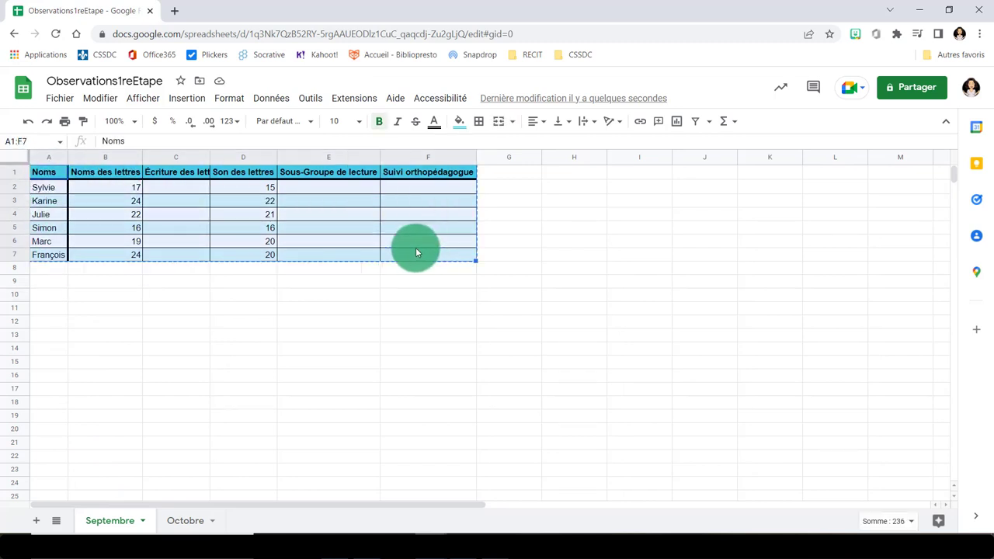
left_click(186, 521)
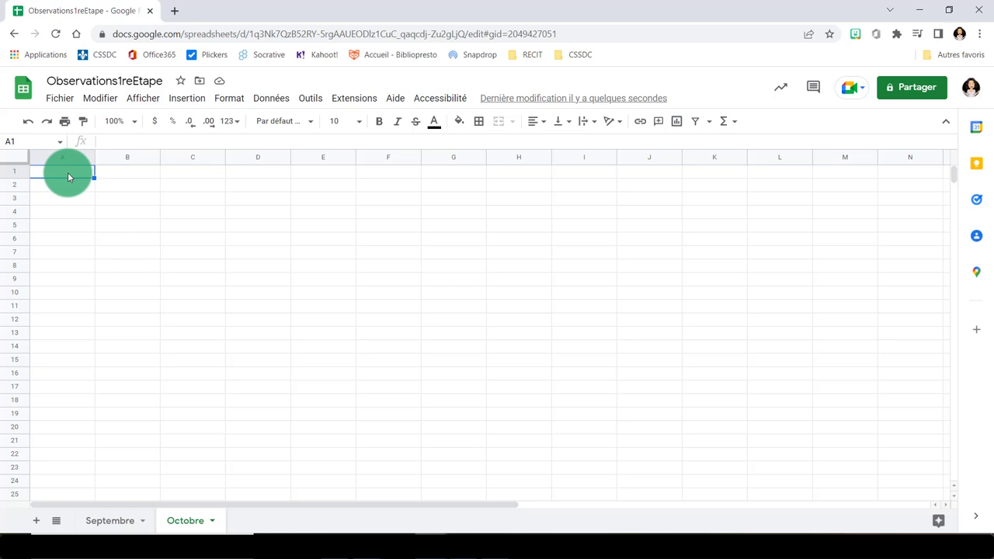
key("ctrl+v")
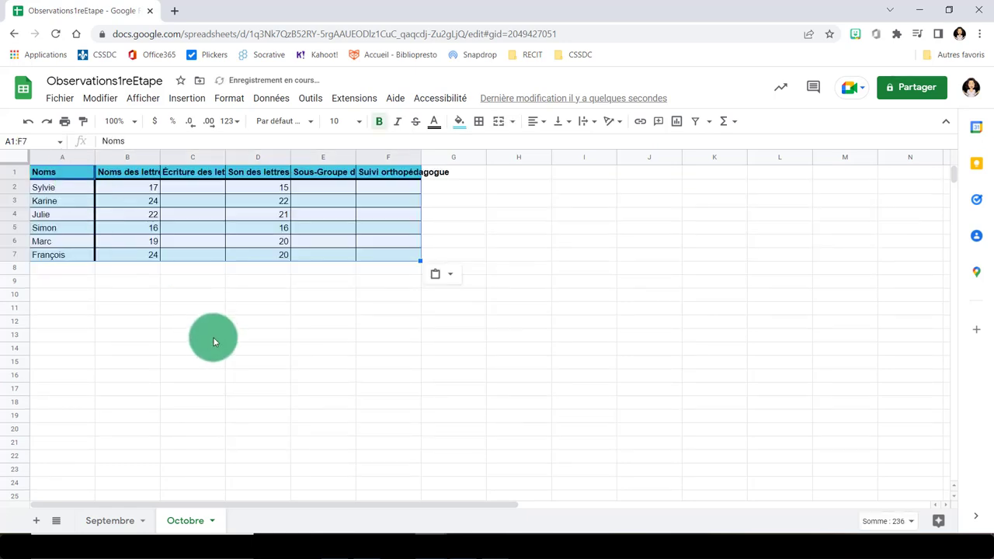
Clear the Noms des lettres scores B2:B7 and Son des lettres scores D2:D7
left_click(211, 336)
left_click_drag(139, 187, 140, 252)
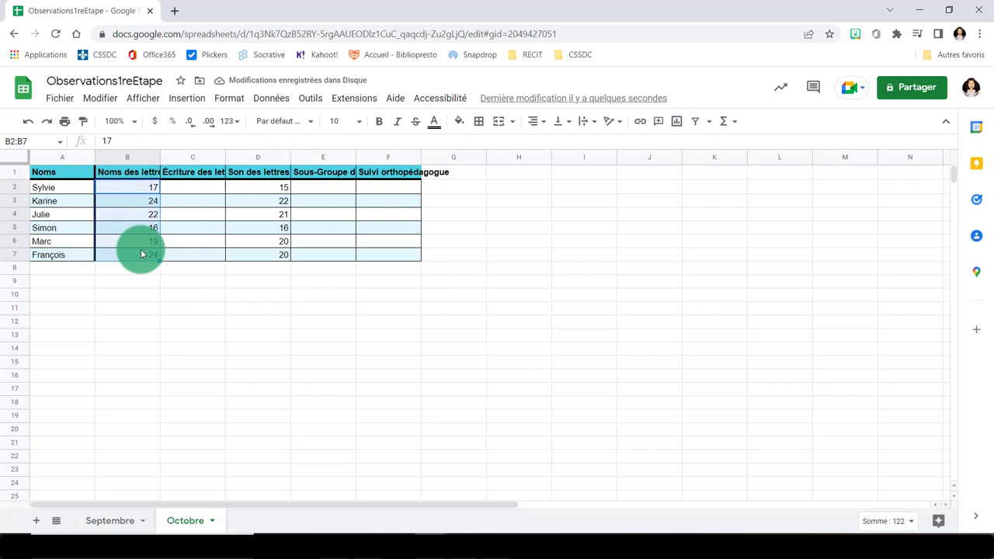
key("Delete")
left_click_drag(256, 188, 264, 251)
key("Delete")
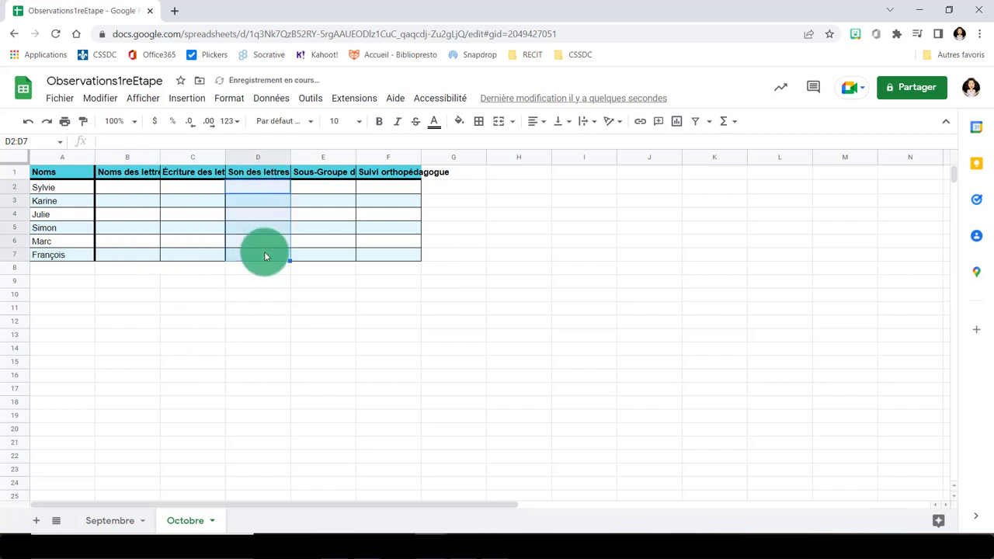
left_click(266, 322)
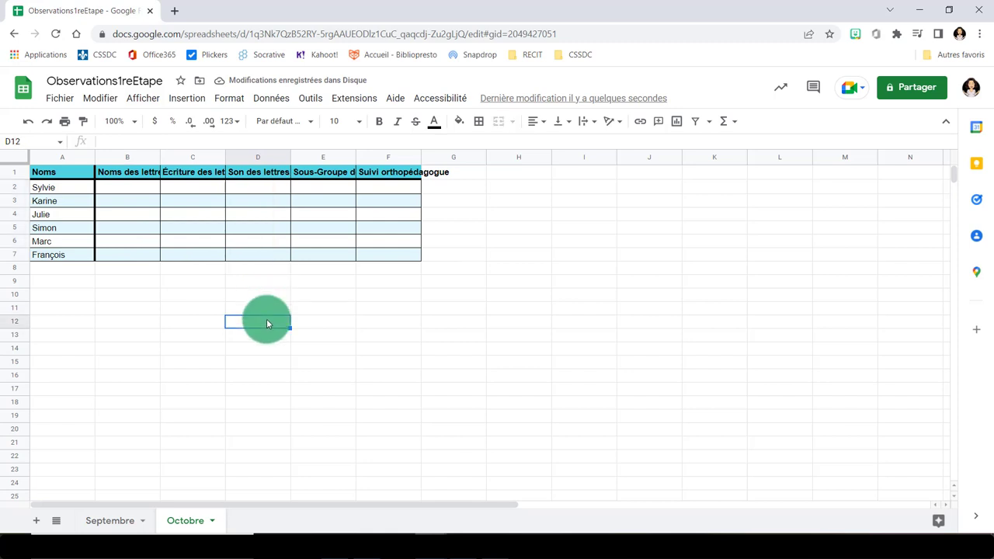